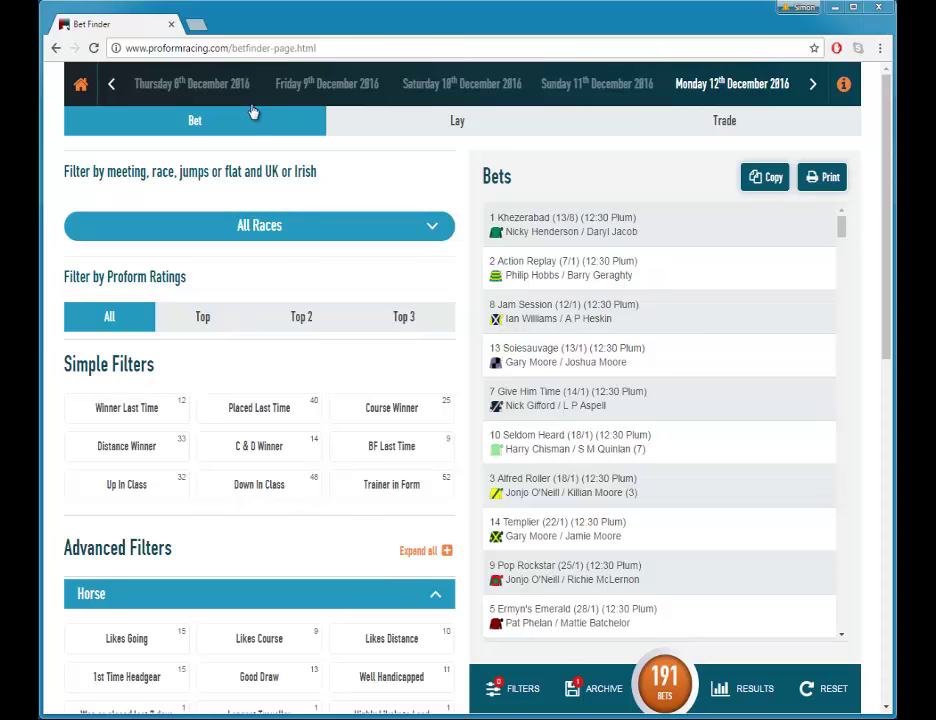
Look through the Lay and Trade selections, then return to the Bet selections
{"action": "left_click", "coordinate": [395, 121]}
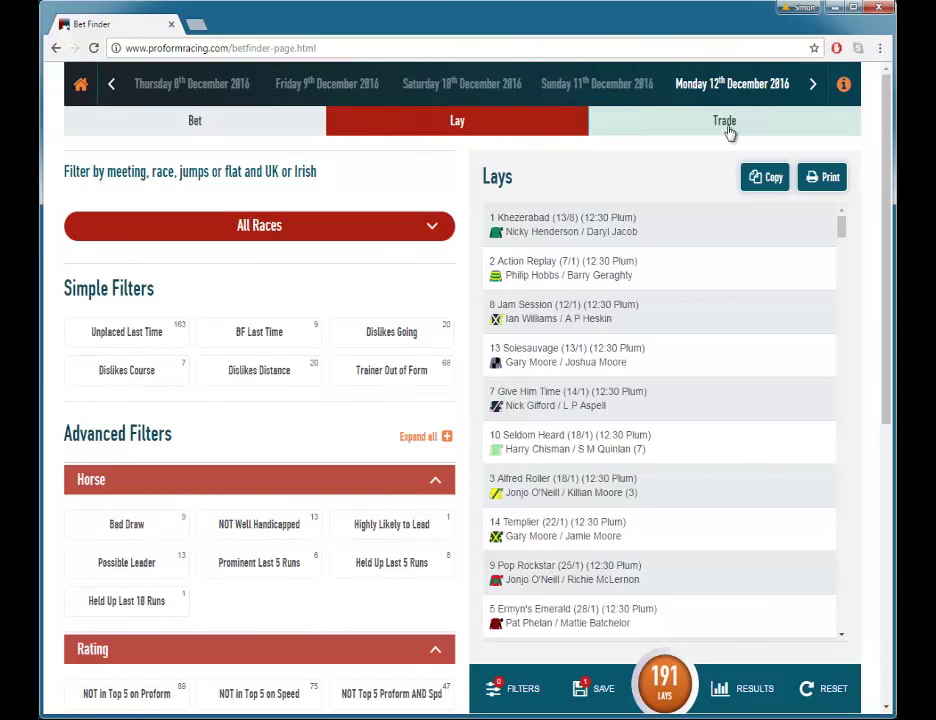
{"action": "left_click", "coordinate": [727, 128]}
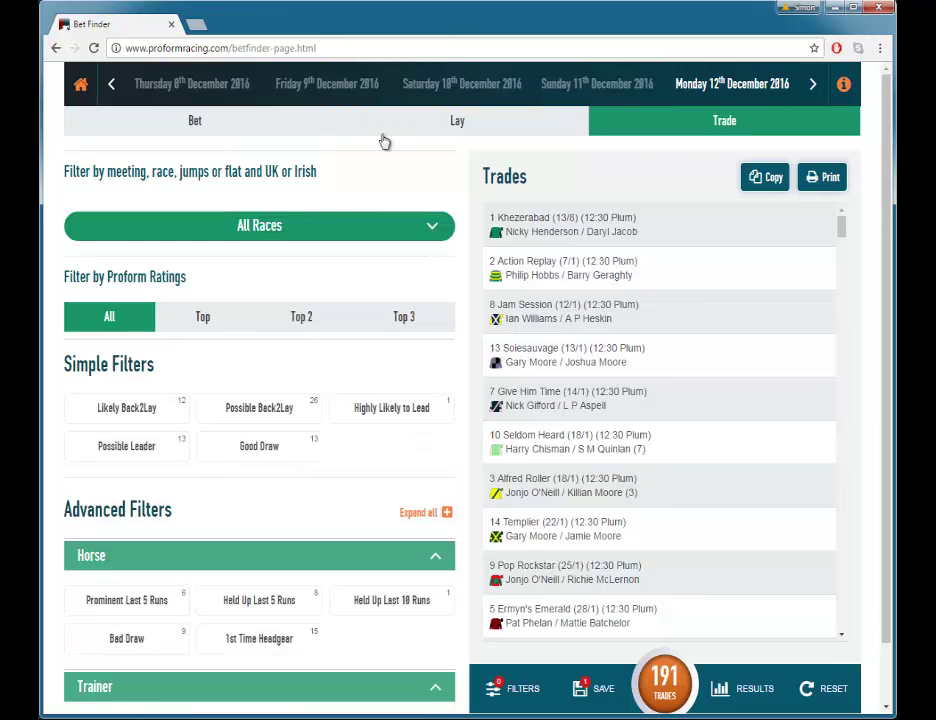
{"action": "left_click", "coordinate": [234, 125]}
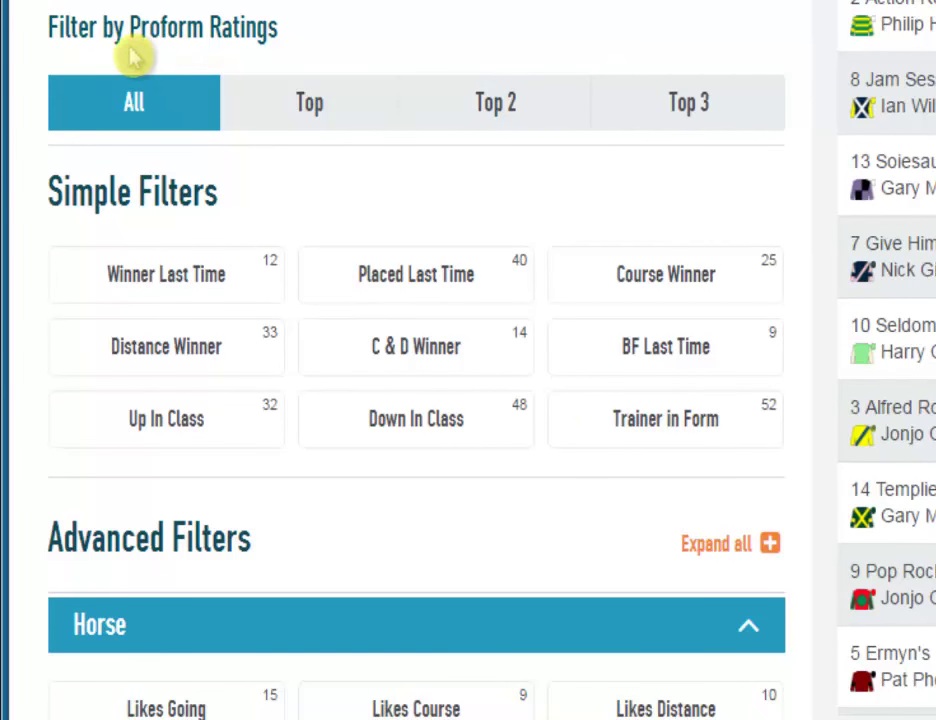
Expand the All Races chooser listing Ffos Las, Plumpton and Wolverhampton race times
{"action": "scroll", "coordinate": [387, 217], "scroll_direction": "down", "scroll_amount": 3}
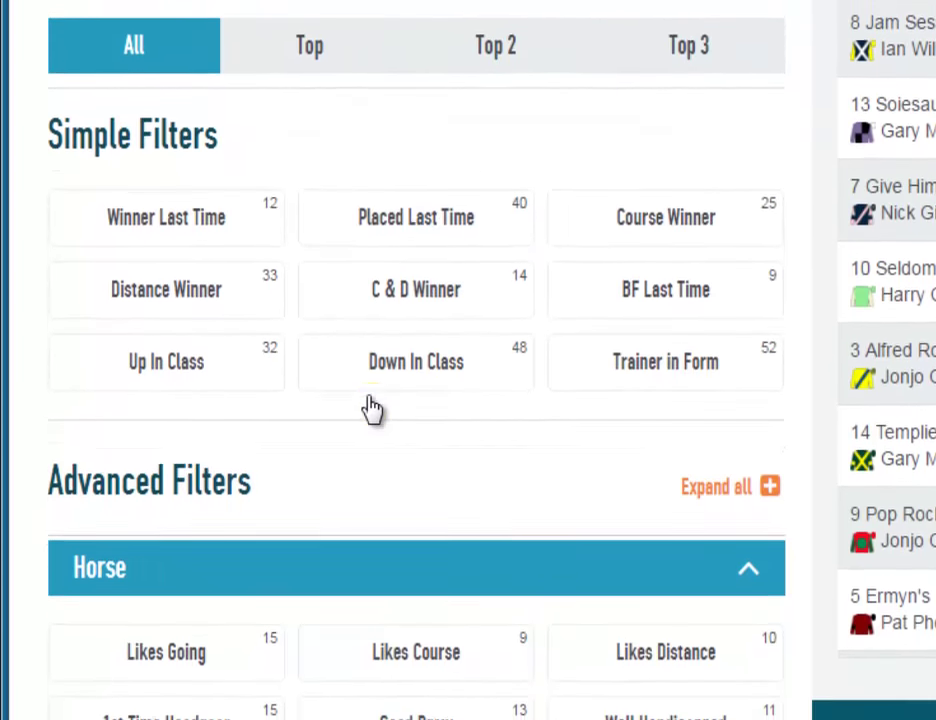
{"action": "scroll", "coordinate": [490, 270], "scroll_direction": "down", "scroll_amount": 5}
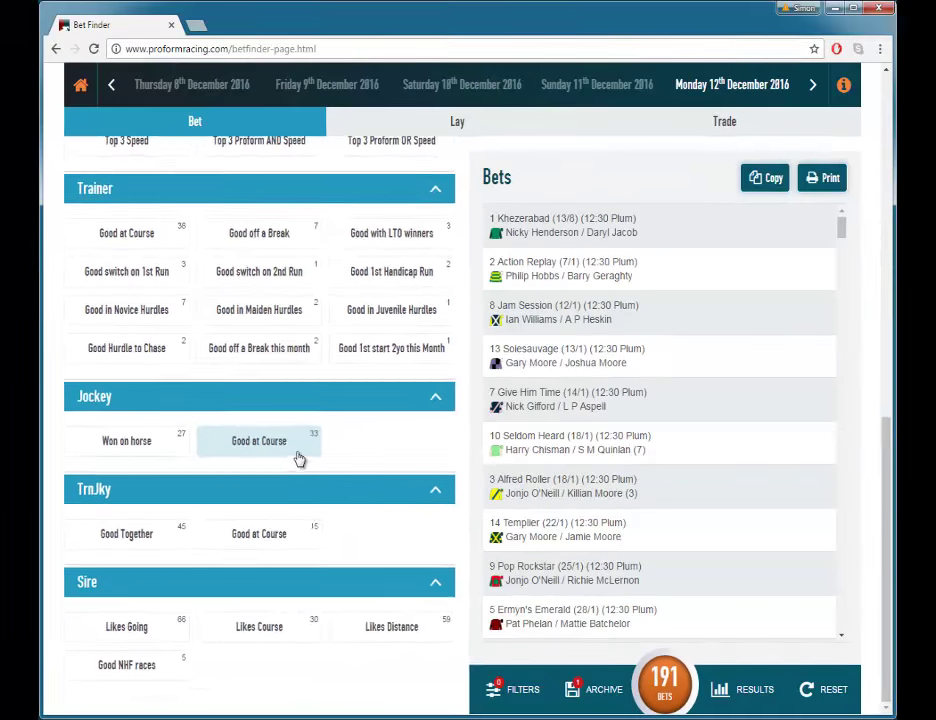
{"action": "scroll", "coordinate": [299, 452], "scroll_direction": "up", "scroll_amount": 5}
{"action": "scroll", "coordinate": [299, 452], "scroll_direction": "up", "scroll_amount": 2}
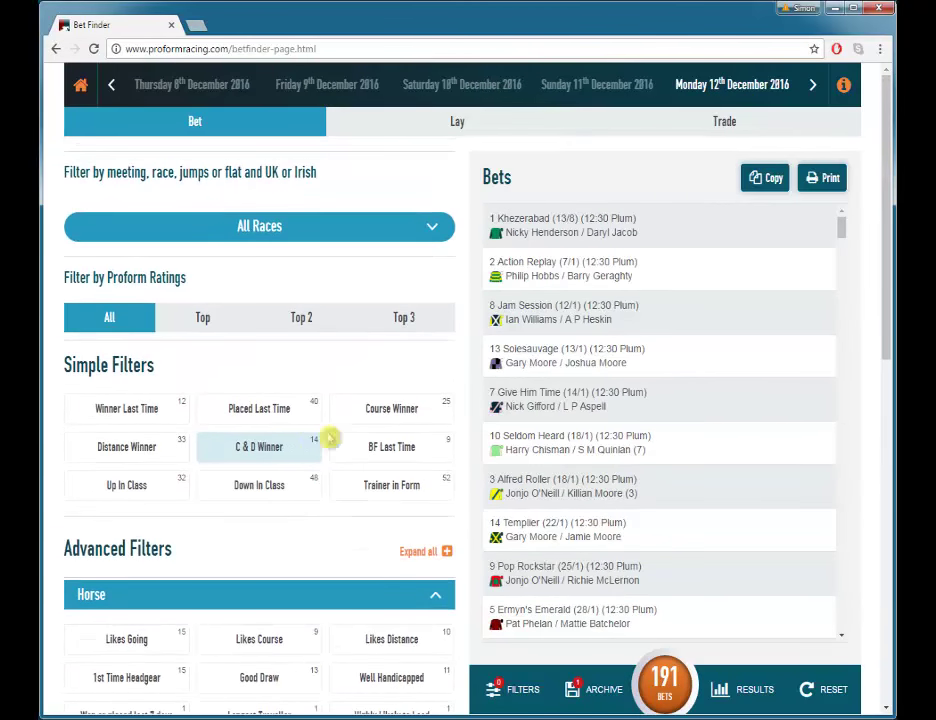
{"action": "left_click", "coordinate": [259, 229]}
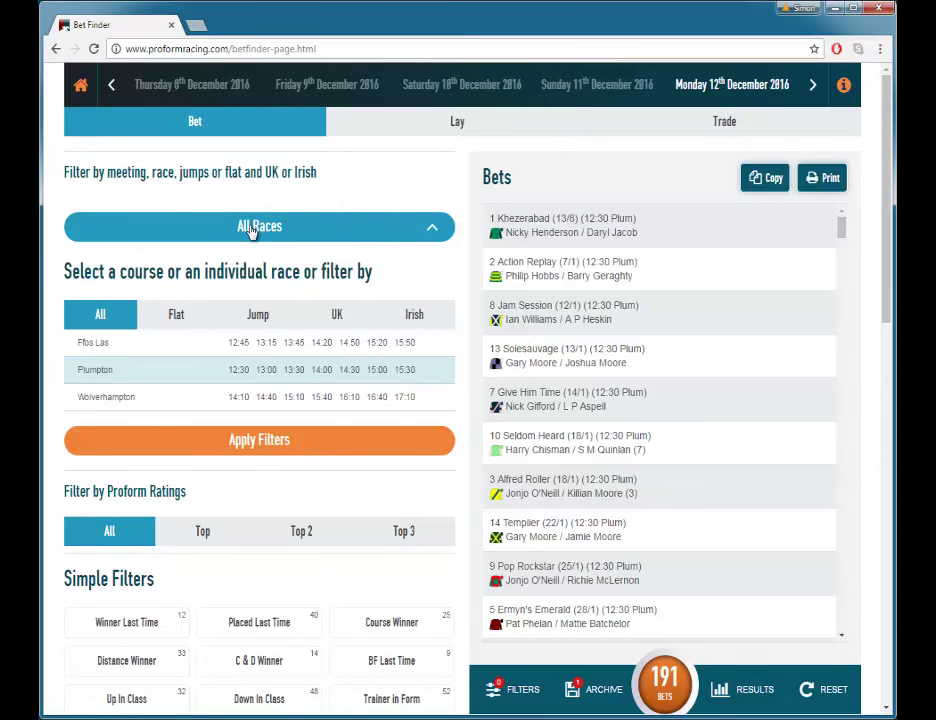
Show the 13:00 Plumpton bets, step through neighbouring races, then choose all Plumpton races
{"action": "left_click", "coordinate": [266, 370]}
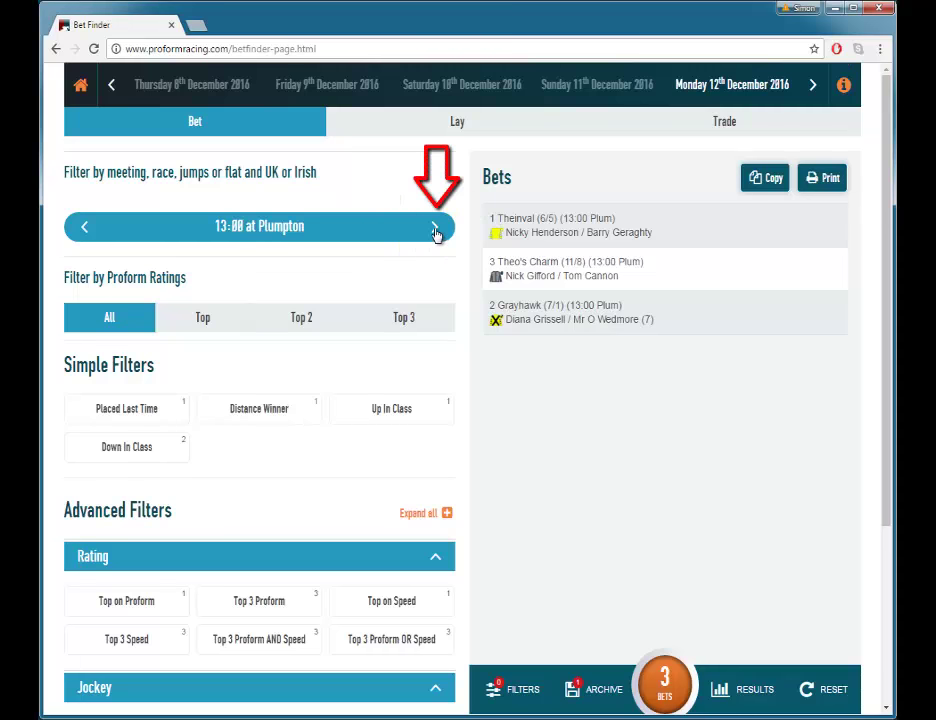
{"action": "left_click", "coordinate": [436, 230]}
{"action": "left_click", "coordinate": [436, 230]}
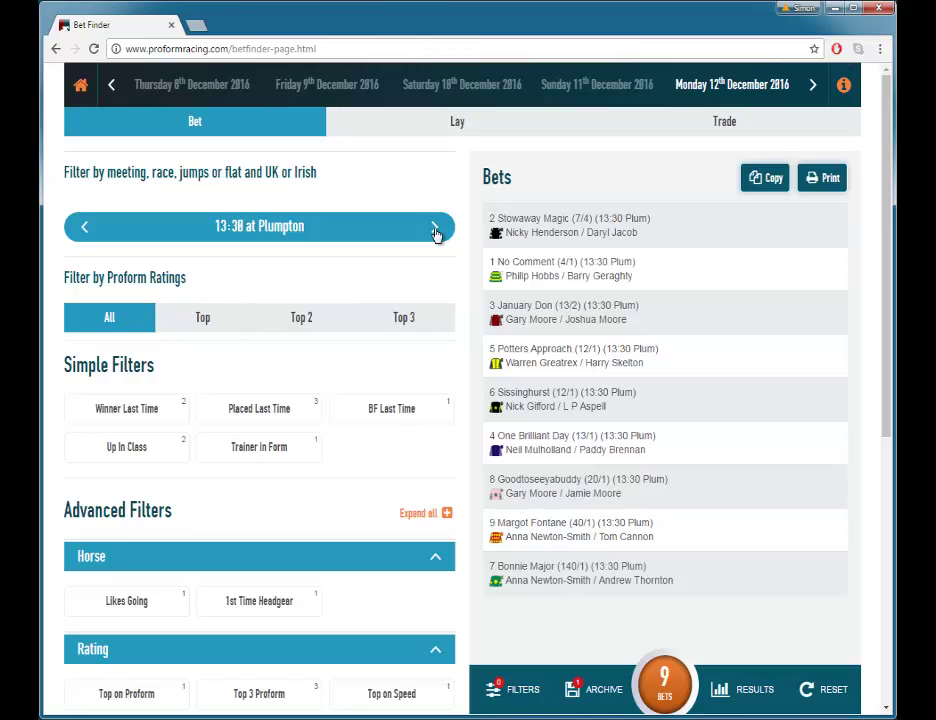
{"action": "left_click", "coordinate": [436, 232]}
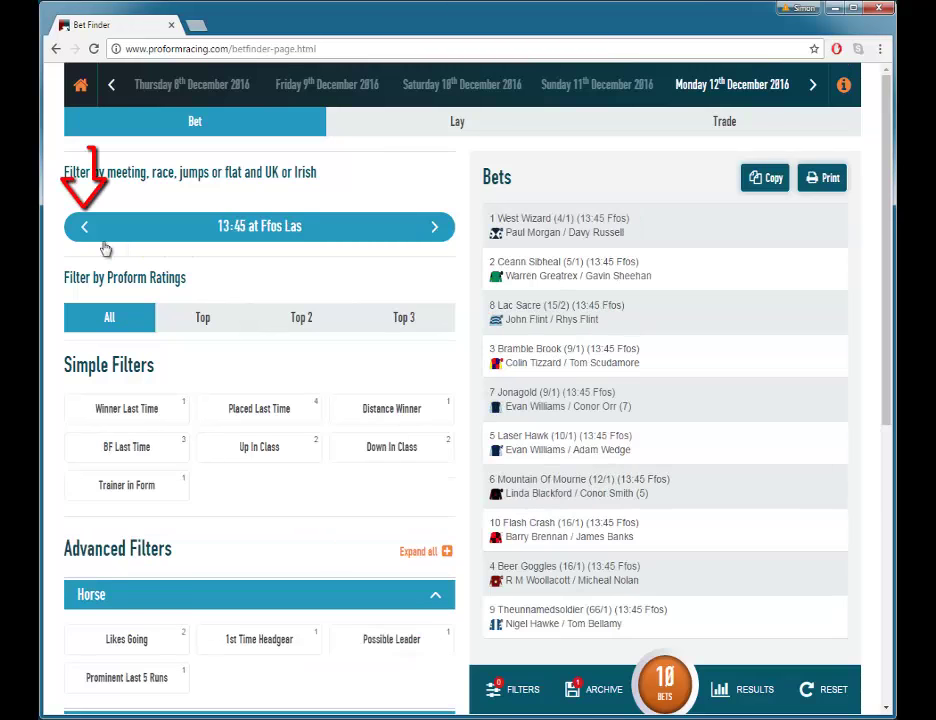
{"action": "left_click", "coordinate": [85, 230]}
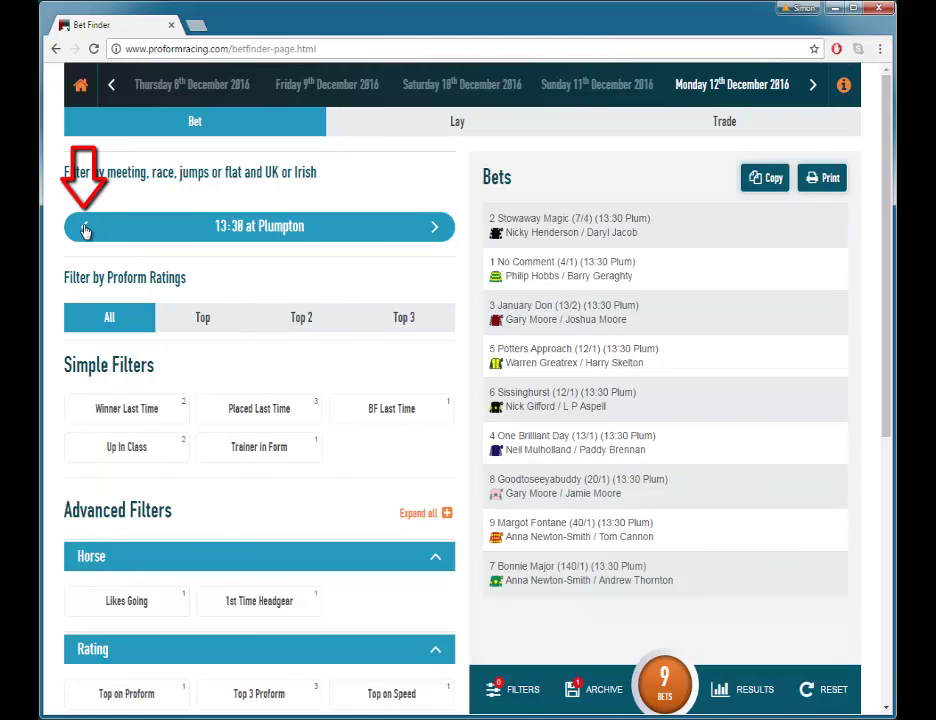
{"action": "left_click", "coordinate": [85, 230]}
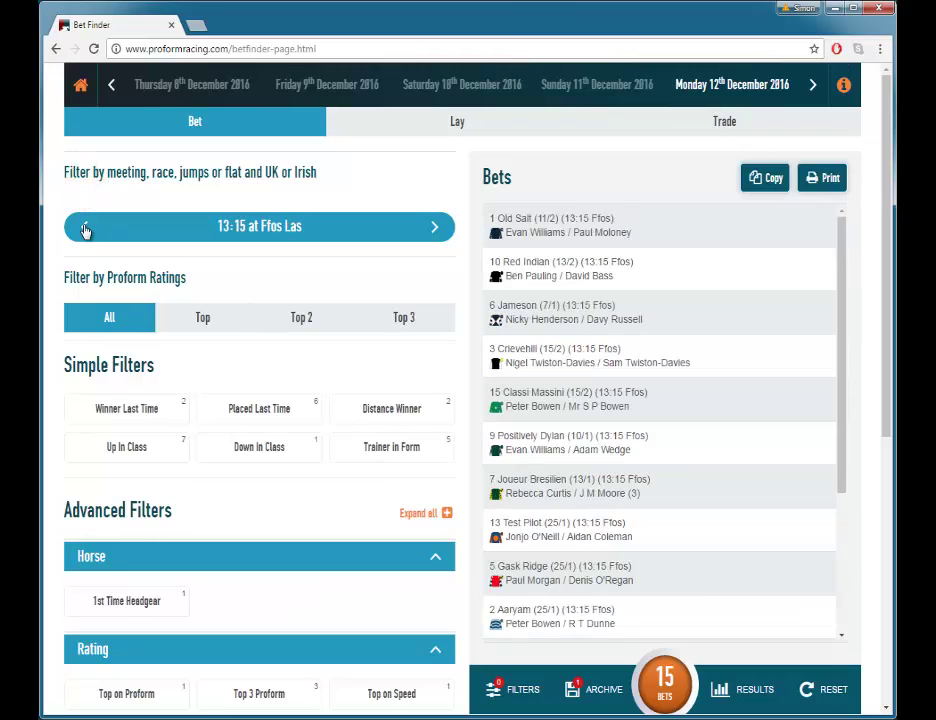
{"action": "left_click", "coordinate": [145, 228]}
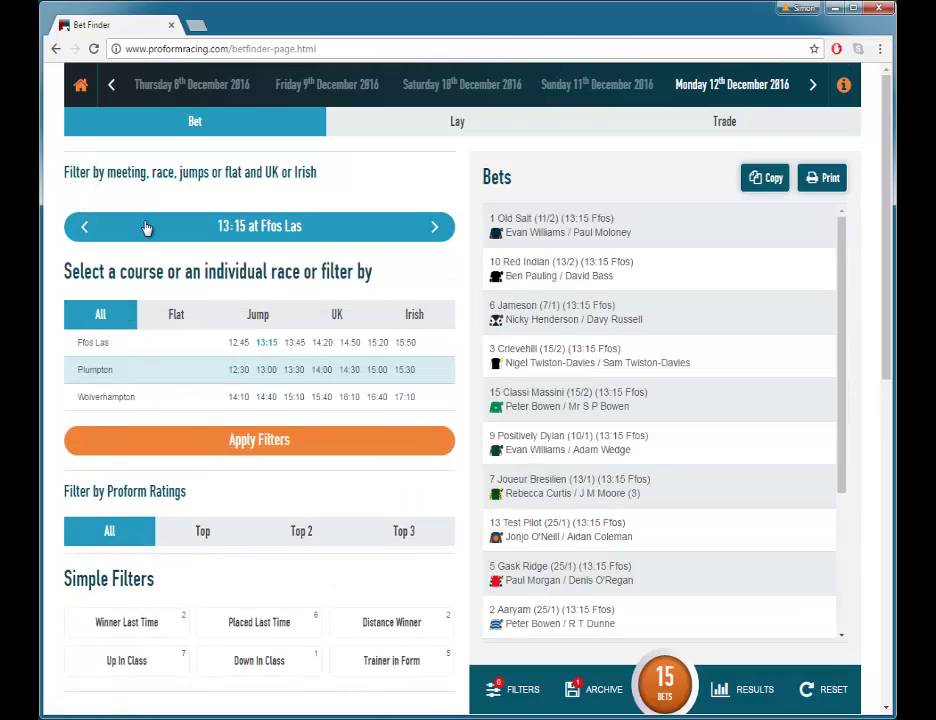
{"action": "left_click", "coordinate": [88, 372]}
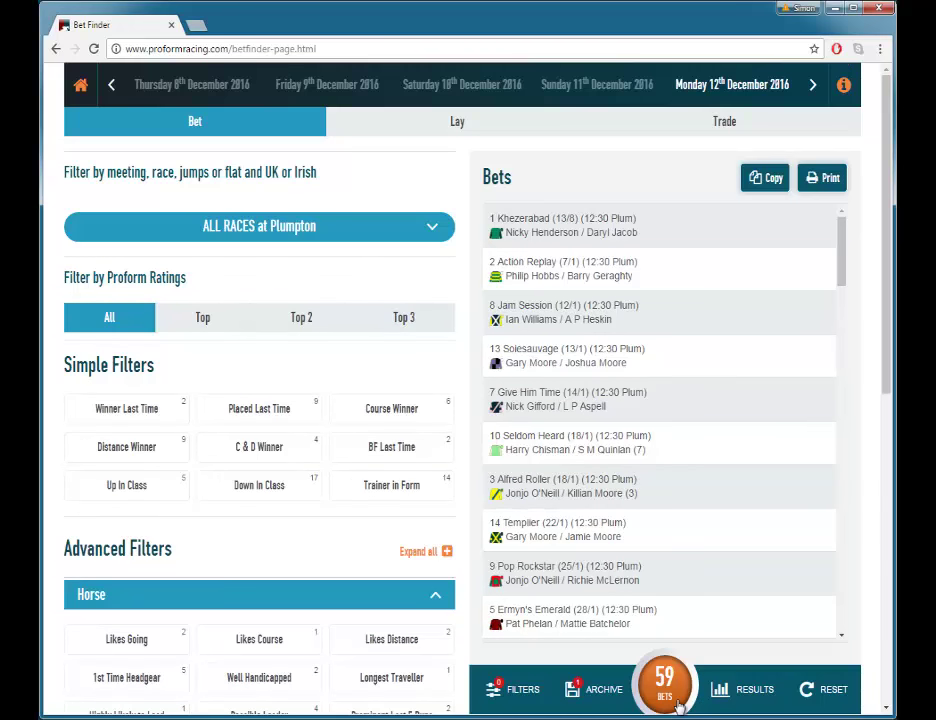
Restrict races to UK flat meetings, keep only Top-rated runners, and reset races to All
{"action": "left_click", "coordinate": [272, 226]}
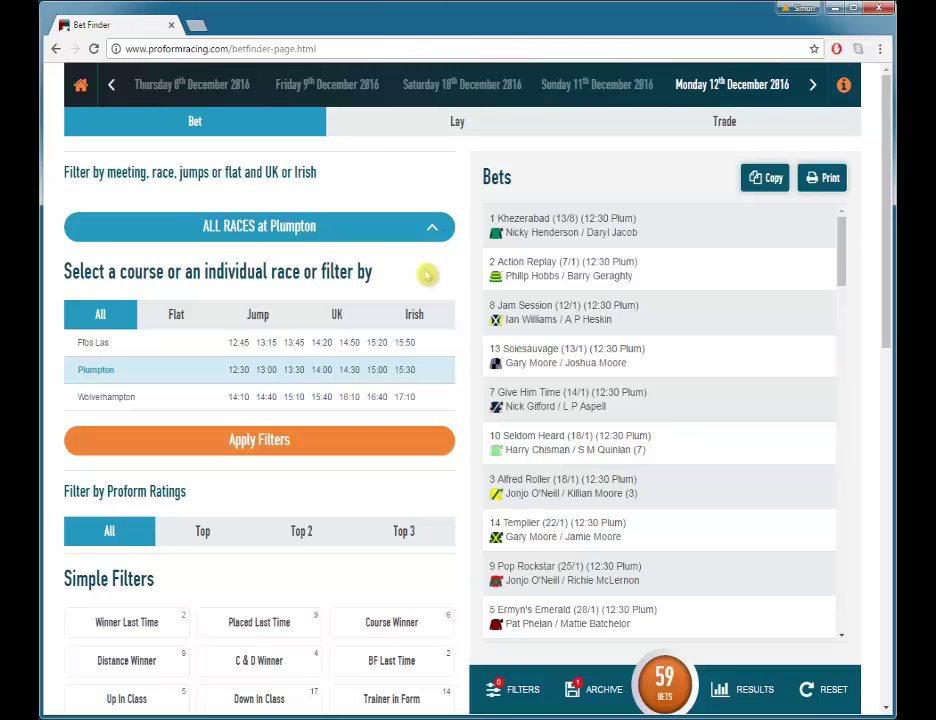
{"action": "left_click", "coordinate": [336, 316]}
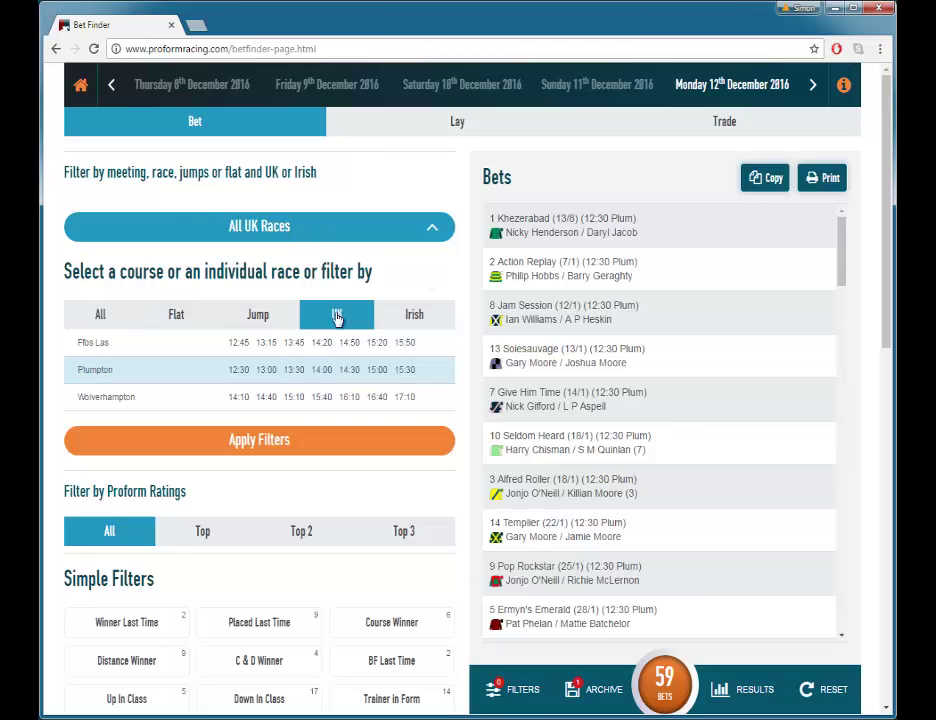
{"action": "left_click", "coordinate": [176, 316]}
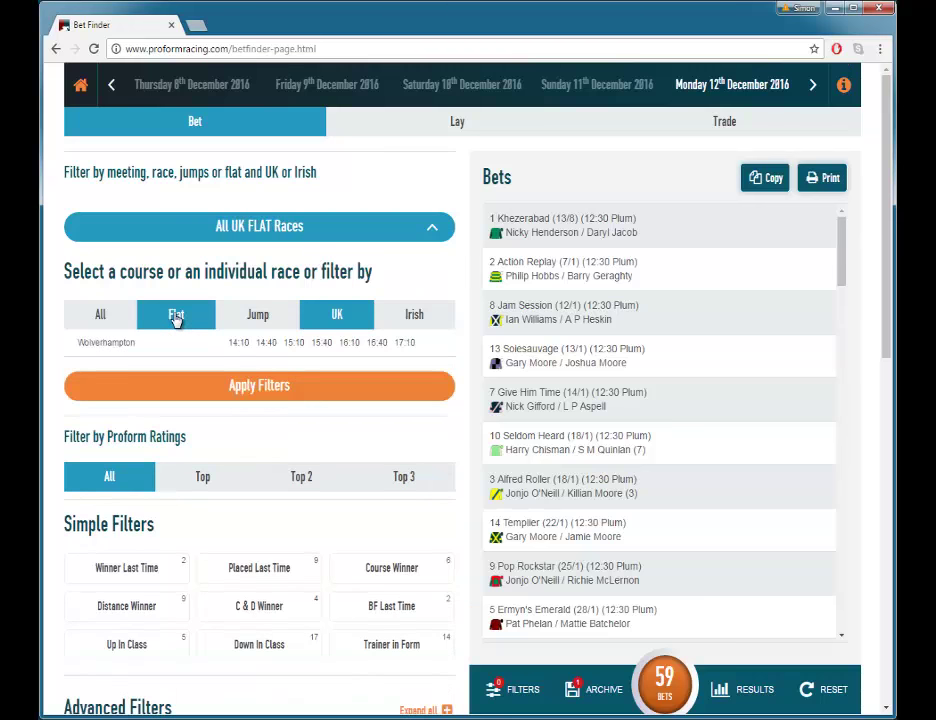
{"action": "left_click", "coordinate": [261, 390]}
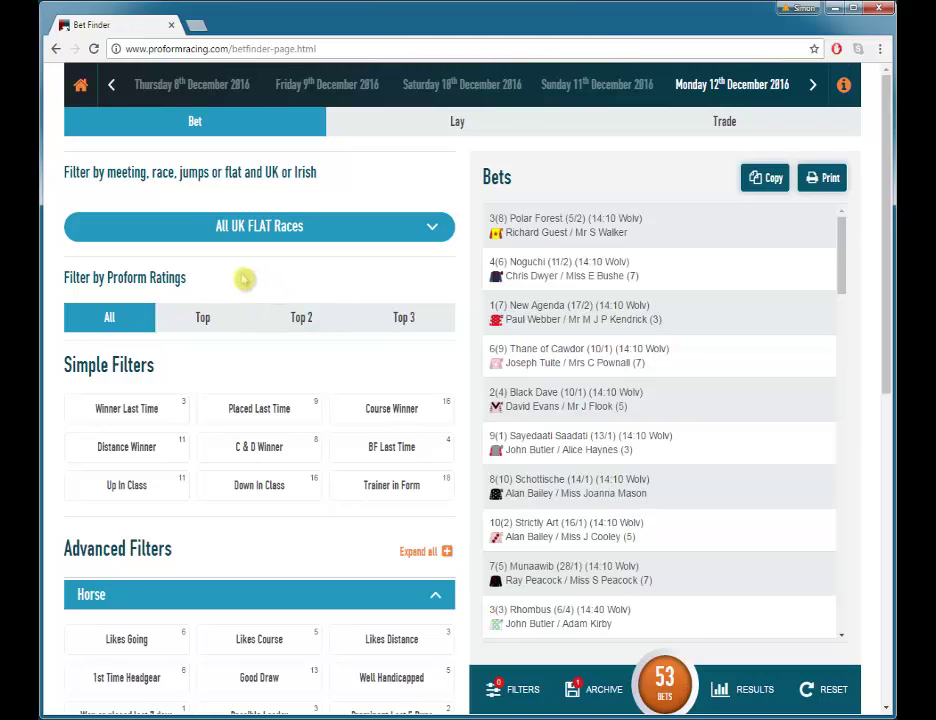
{"action": "left_click", "coordinate": [194, 329]}
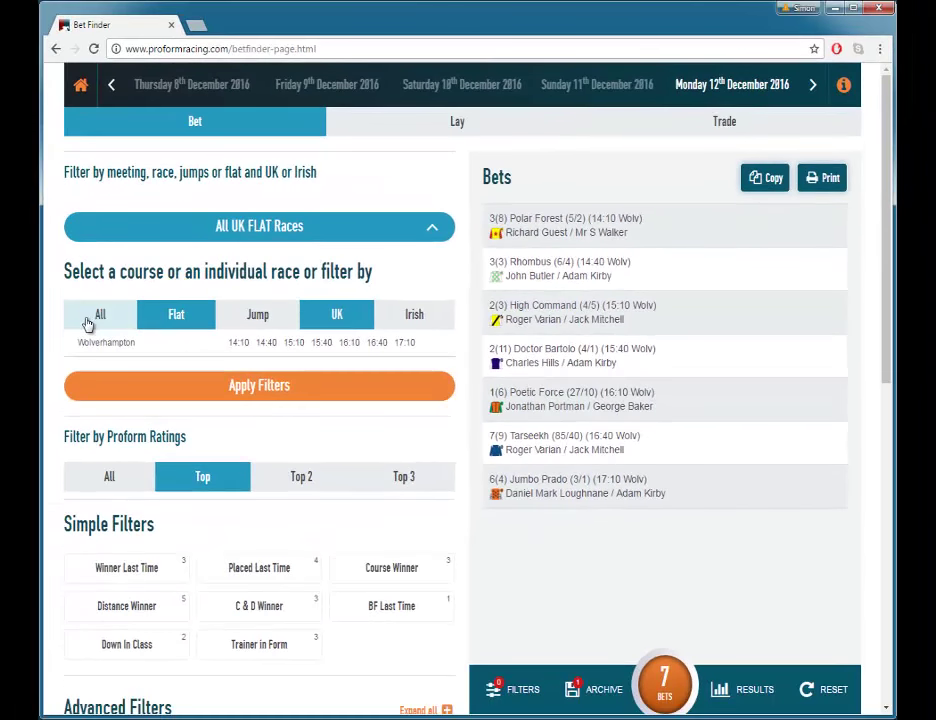
{"action": "left_click", "coordinate": [88, 324]}
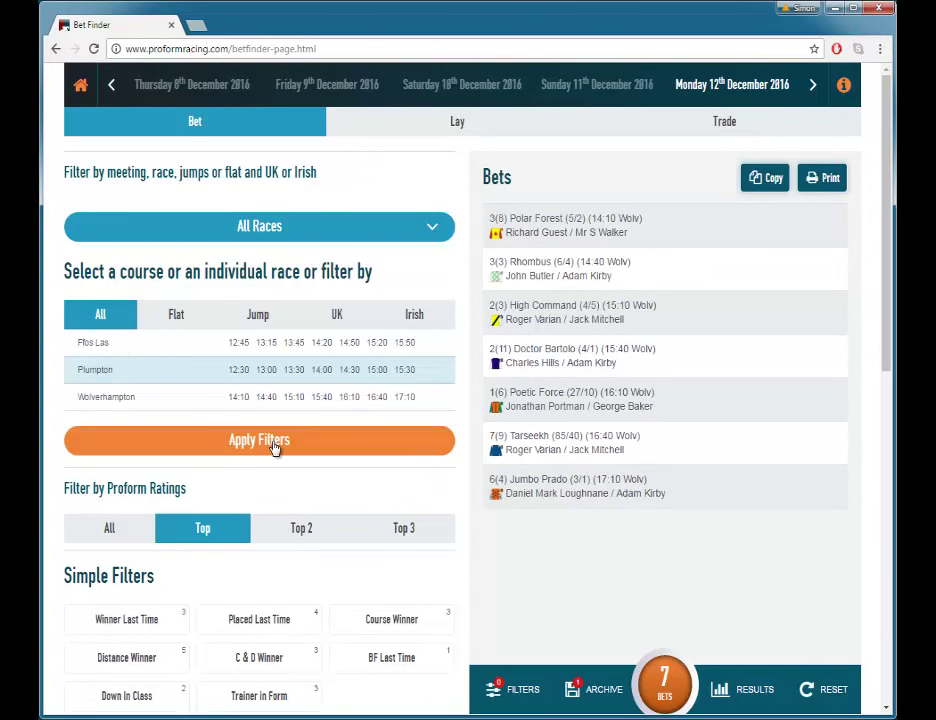
Apply all races, compare Top 2 and Top 3 ratings, then return to All ratings
{"action": "left_click", "coordinate": [274, 442]}
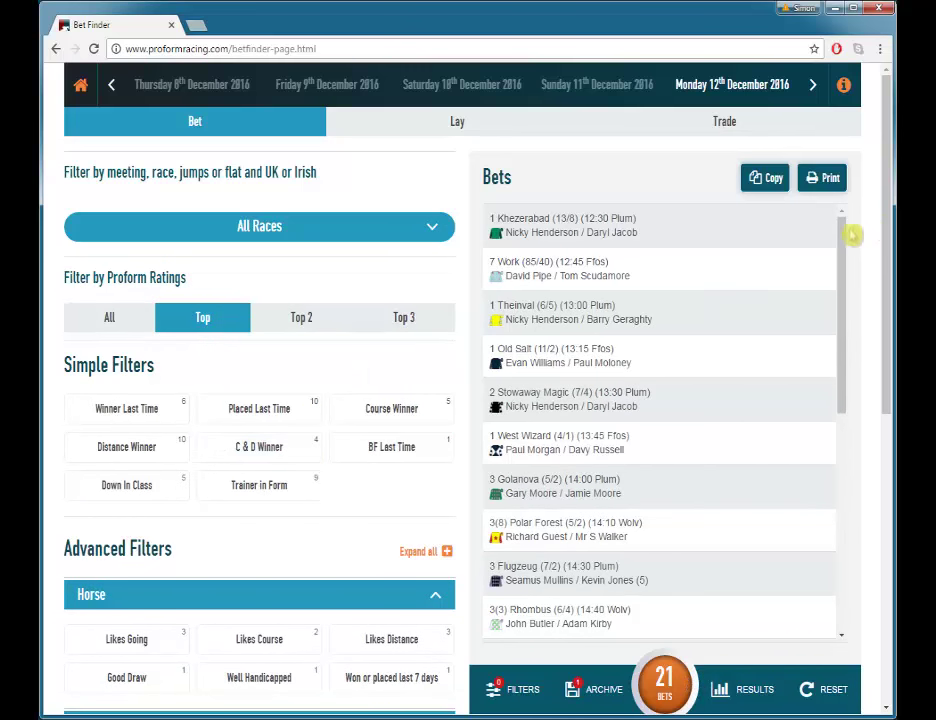
{"action": "left_click_drag", "start_coordinate": [852, 234], "coordinate": [851, 207]}
{"action": "left_click", "coordinate": [300, 320]}
{"action": "left_click", "coordinate": [405, 320]}
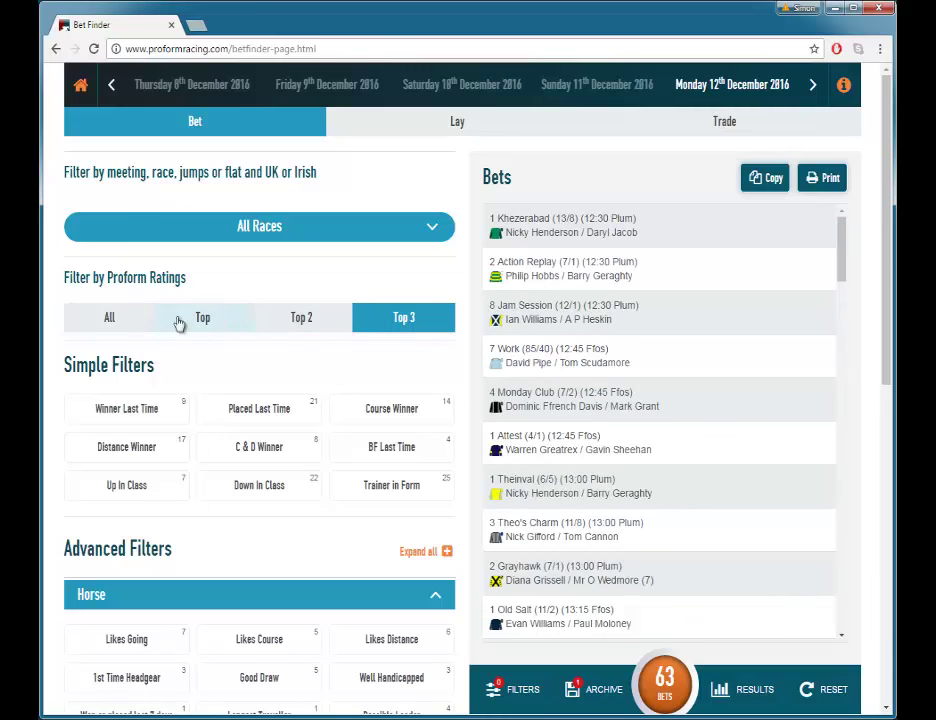
{"action": "left_click", "coordinate": [108, 320]}
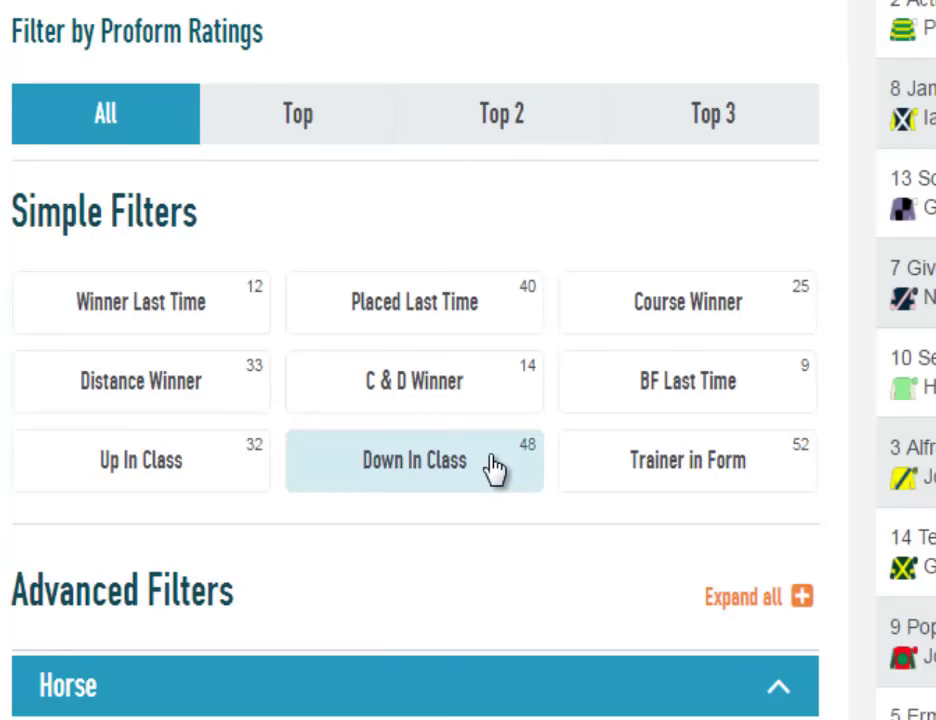
Add the Down In Class, Course Winner and Trainer in Form filters, leaving 5 bets
{"action": "left_click", "coordinate": [491, 462]}
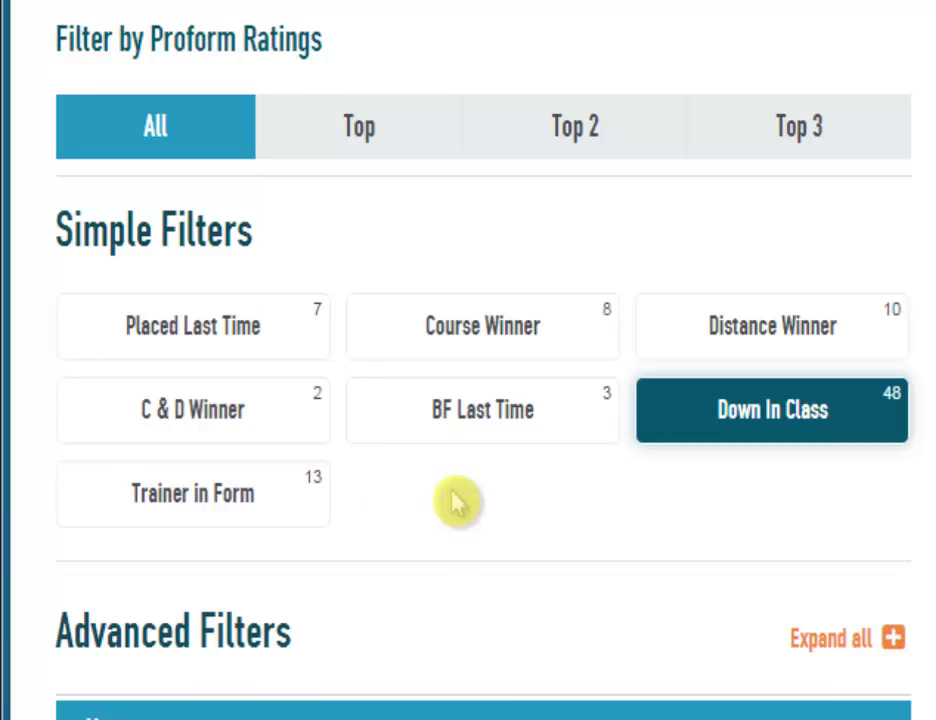
{"action": "left_click", "coordinate": [540, 338]}
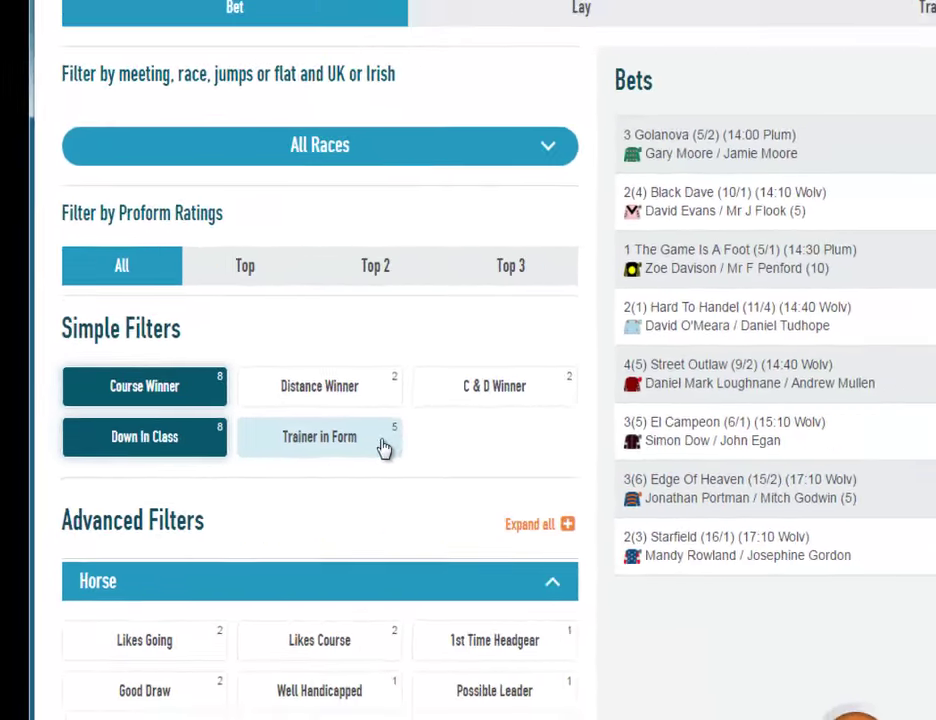
{"action": "left_click", "coordinate": [383, 447]}
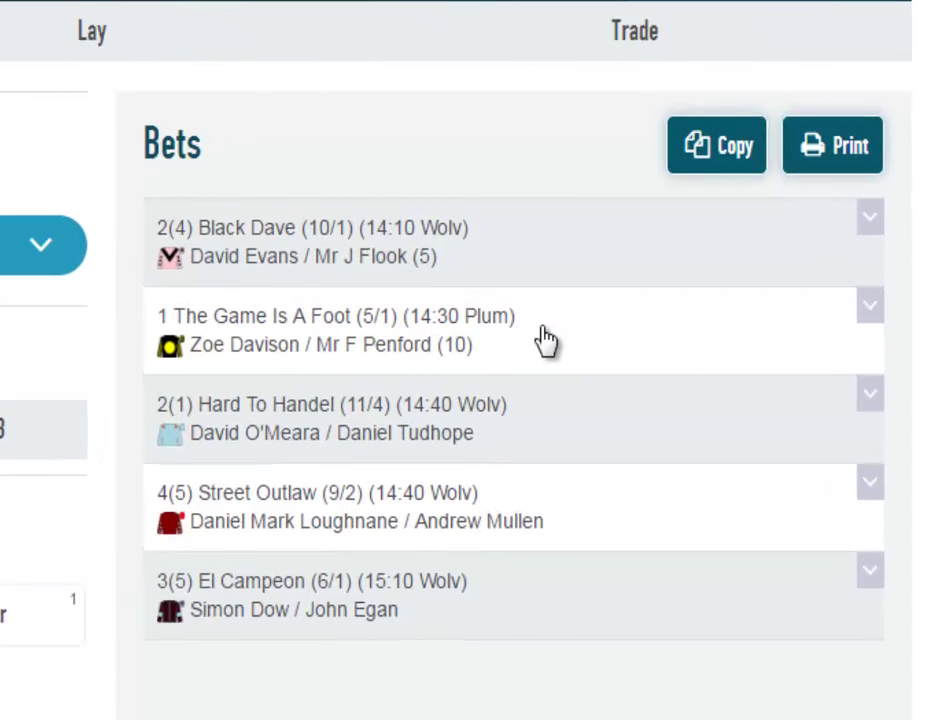
Expand The Game Is A Foot, Hard To Handel and Black Dave entries to see qualifying filters
{"action": "left_click", "coordinate": [545, 340]}
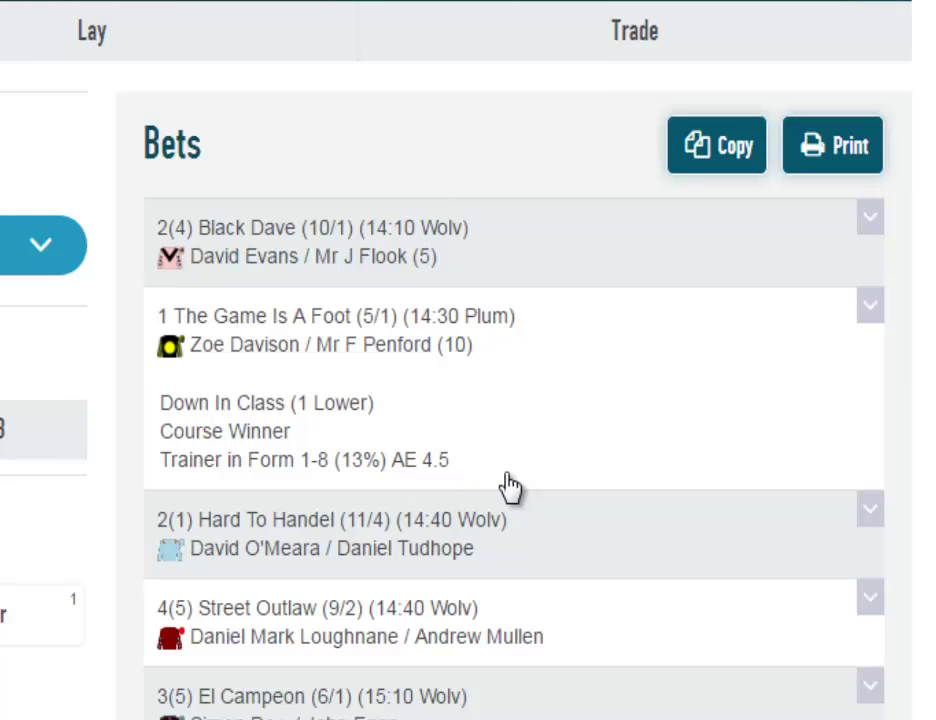
{"action": "left_click", "coordinate": [487, 543]}
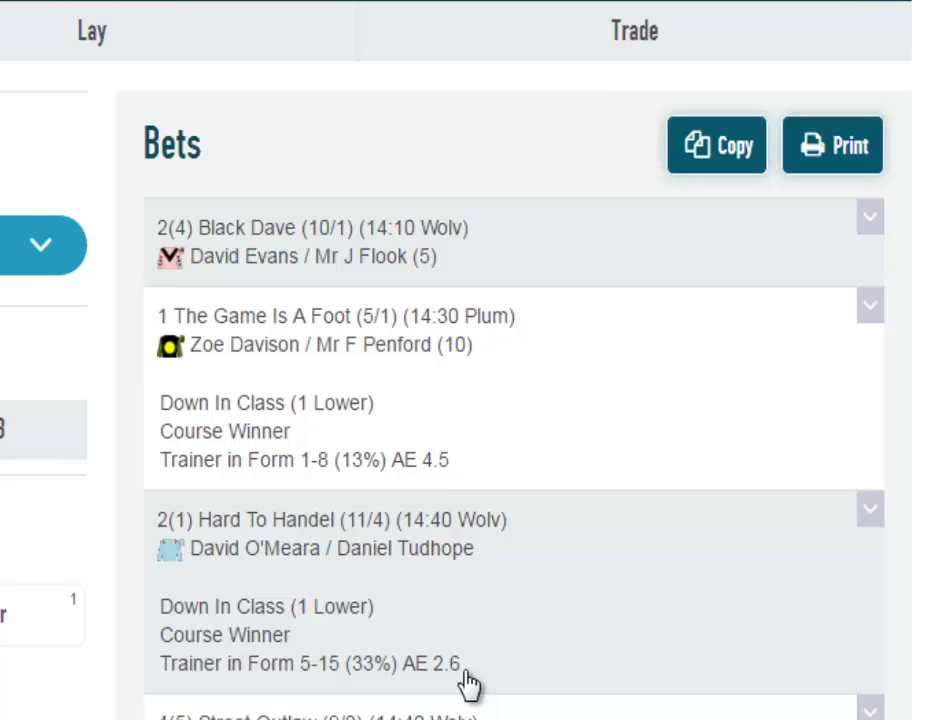
{"action": "left_click", "coordinate": [414, 257]}
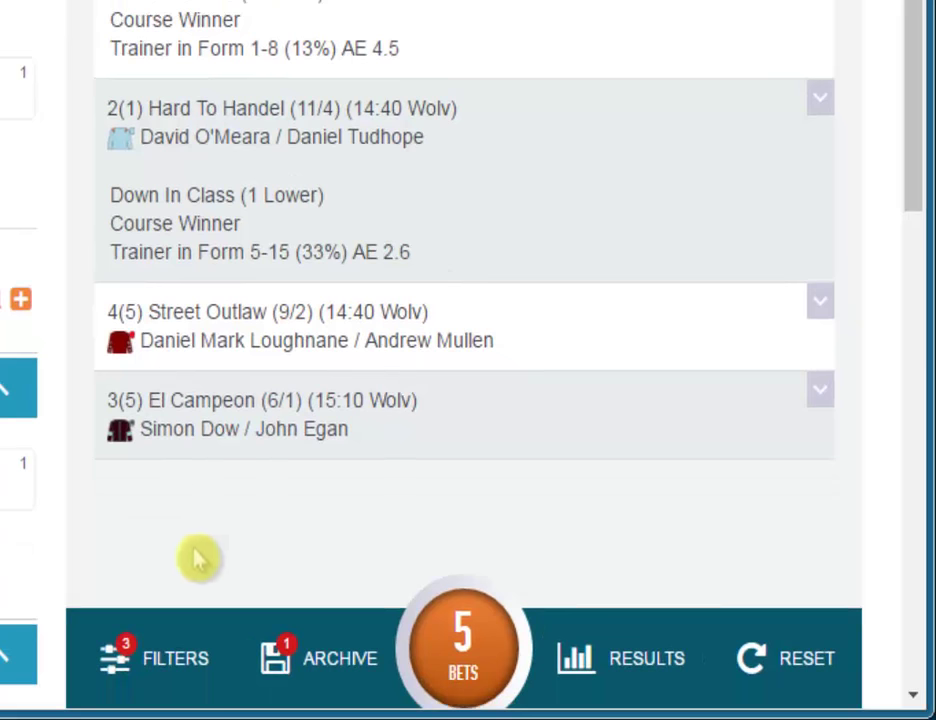
Show the active filter tags, remove Trainer in Form, then undo the removal
{"action": "left_click", "coordinate": [160, 672]}
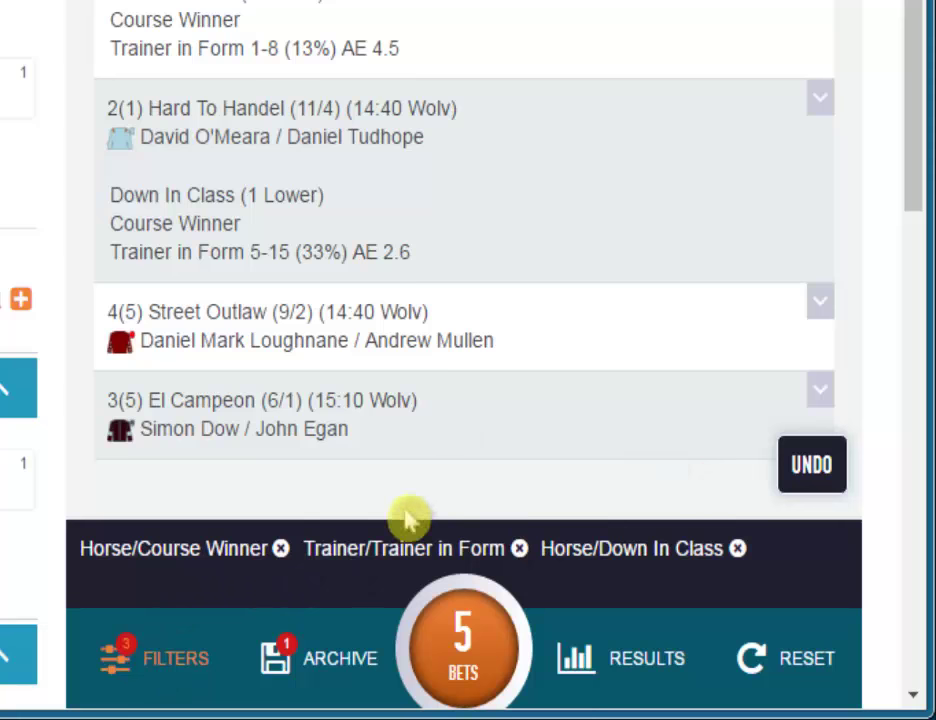
{"action": "left_click", "coordinate": [167, 676]}
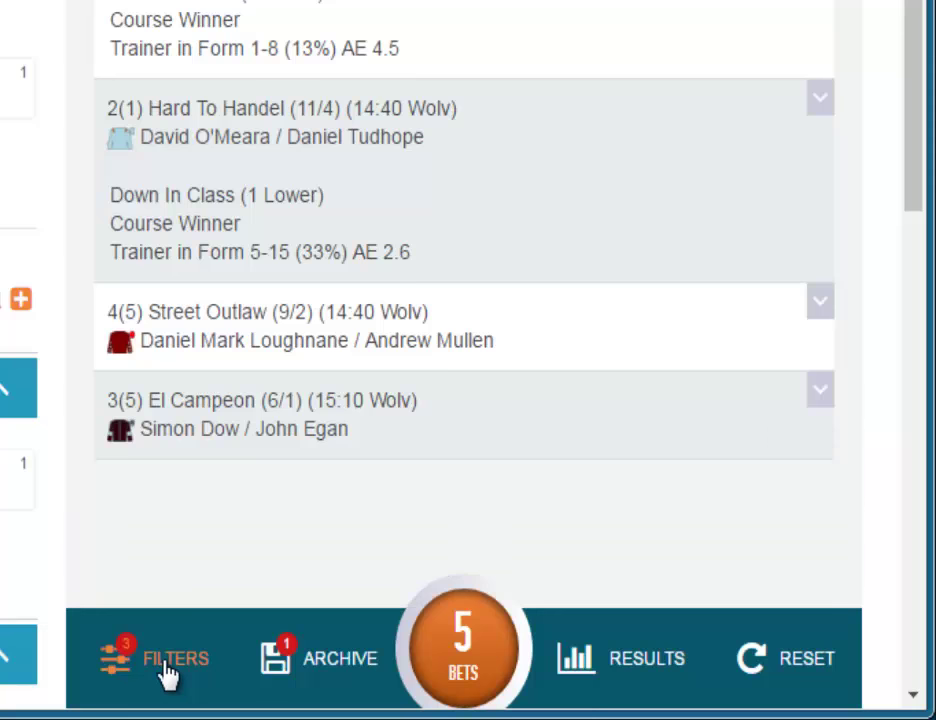
{"action": "left_click", "coordinate": [167, 676]}
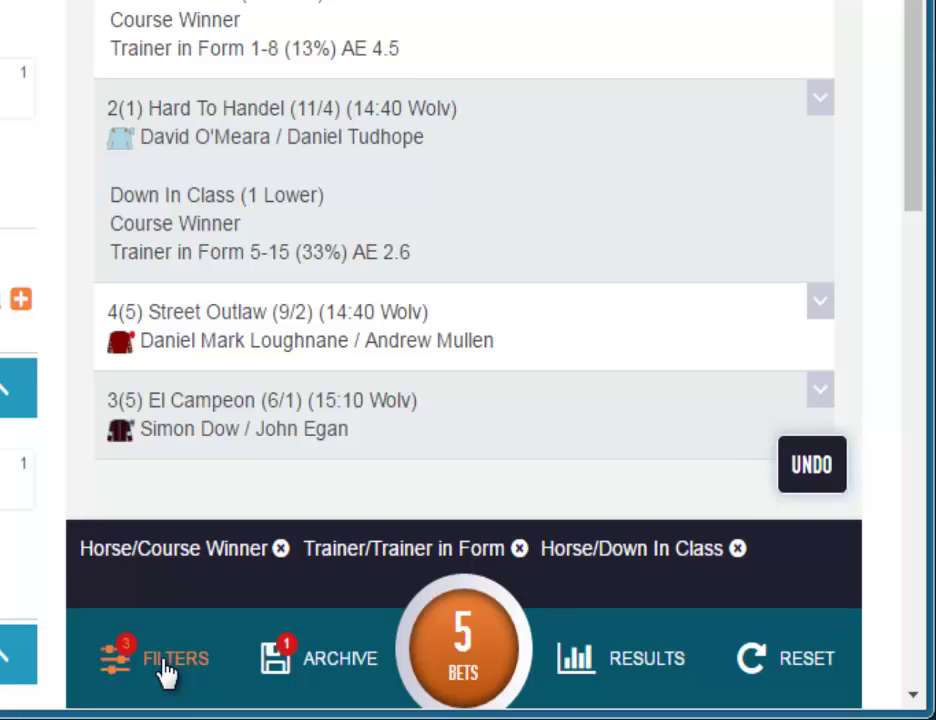
{"action": "left_click", "coordinate": [379, 566]}
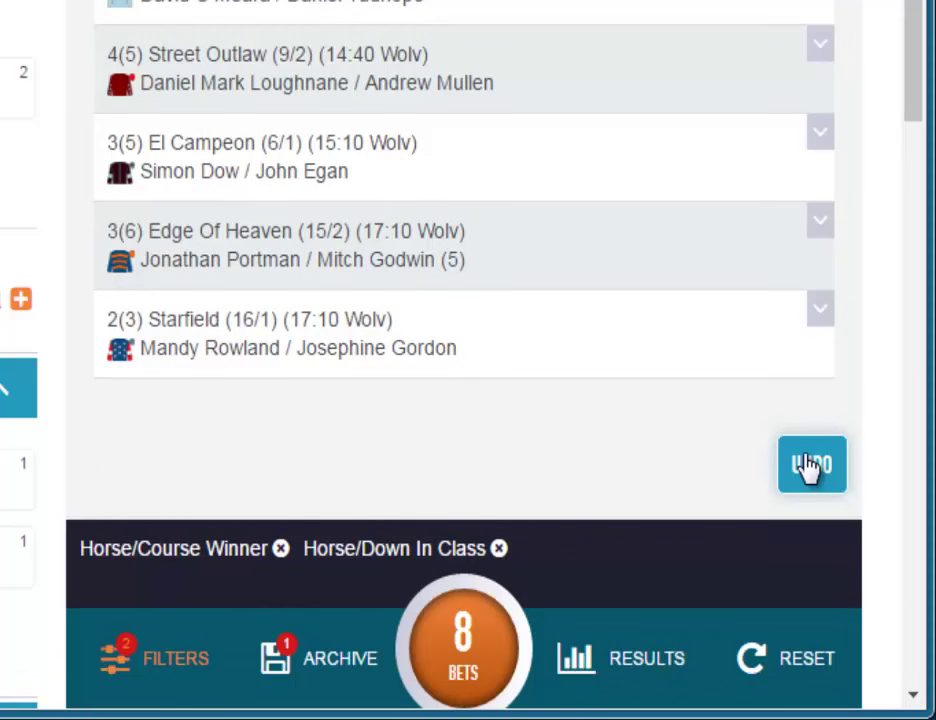
{"action": "left_click", "coordinate": [811, 467]}
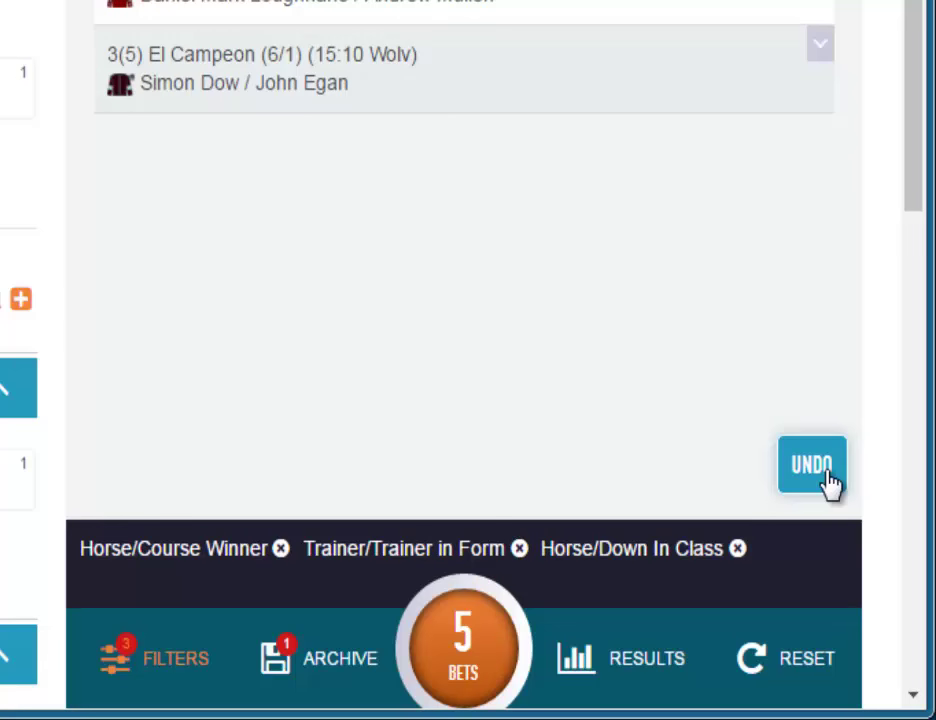
Remove the Trainer in Form, Course Winner and Down In Class filters, restoring 191 bets
{"action": "left_click", "coordinate": [822, 476]}
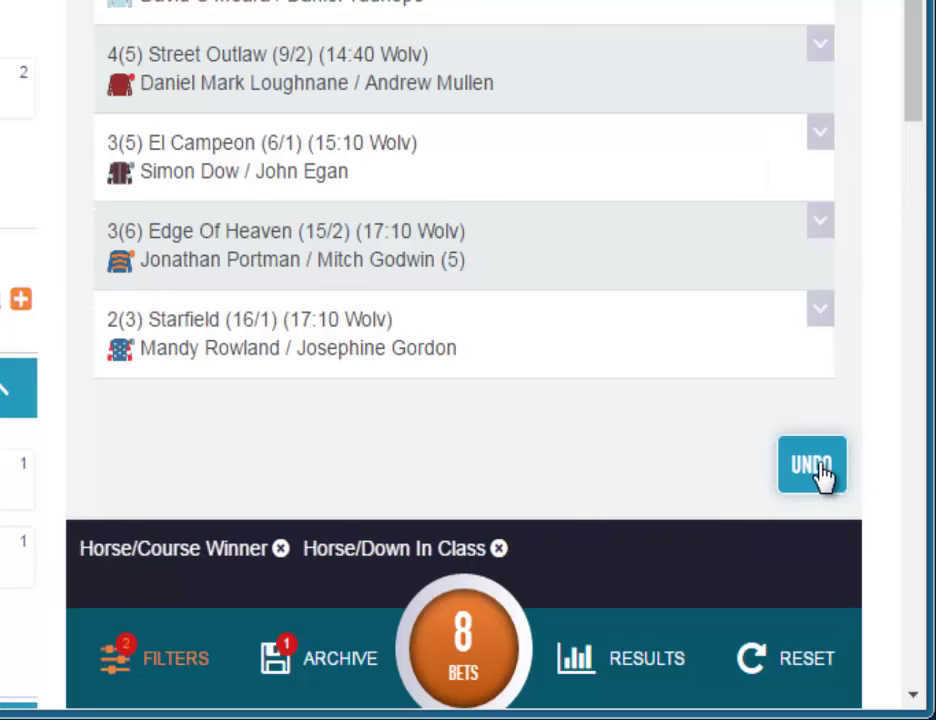
{"action": "left_click", "coordinate": [818, 472]}
{"action": "left_click", "coordinate": [821, 470]}
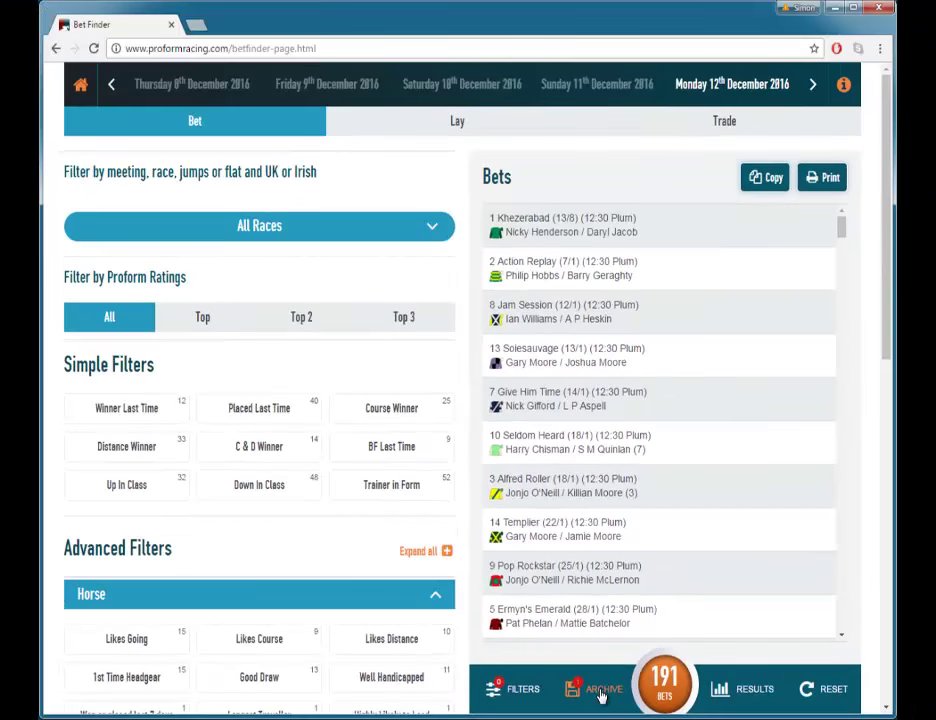
Load the saved filter set onto the Bets and expand The Game Is A Foot's details
{"action": "left_click", "coordinate": [480, 657]}
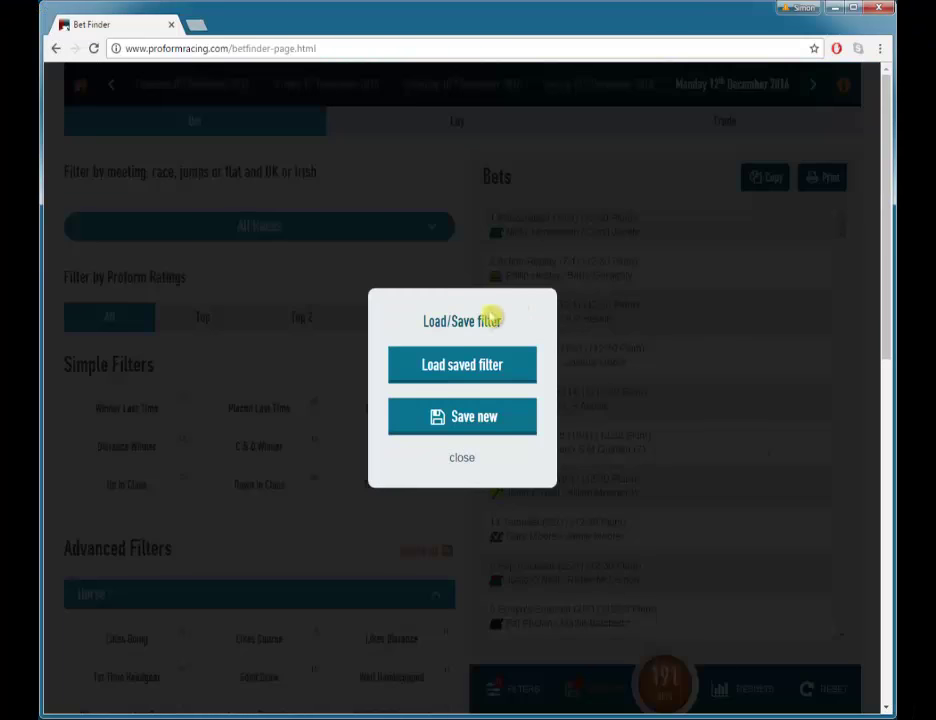
{"action": "left_click", "coordinate": [456, 369]}
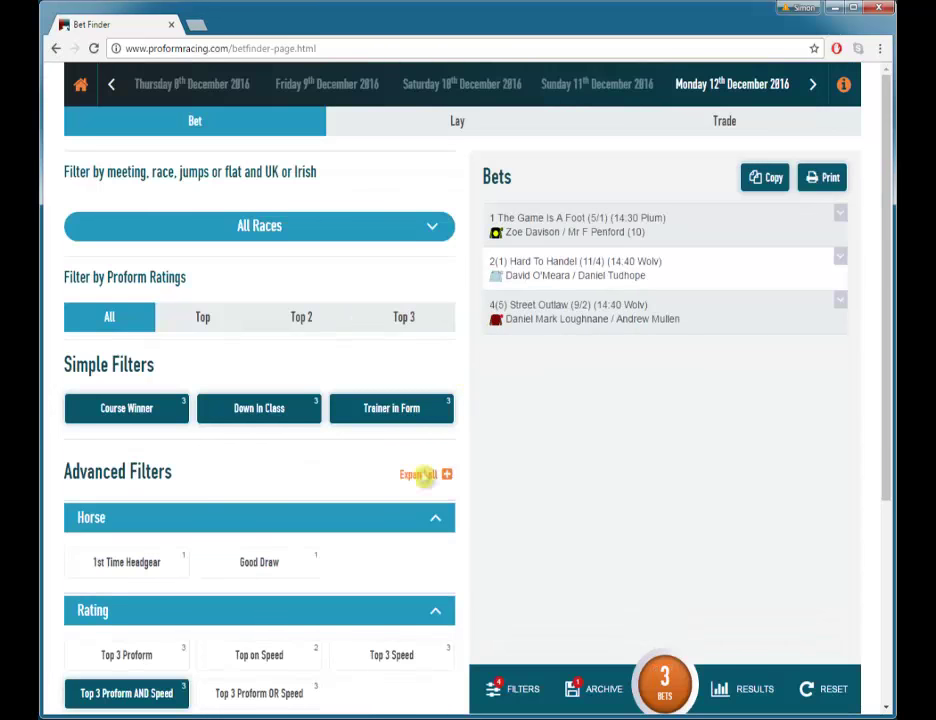
{"action": "scroll", "coordinate": [284, 455], "scroll_direction": "down", "scroll_amount": 3}
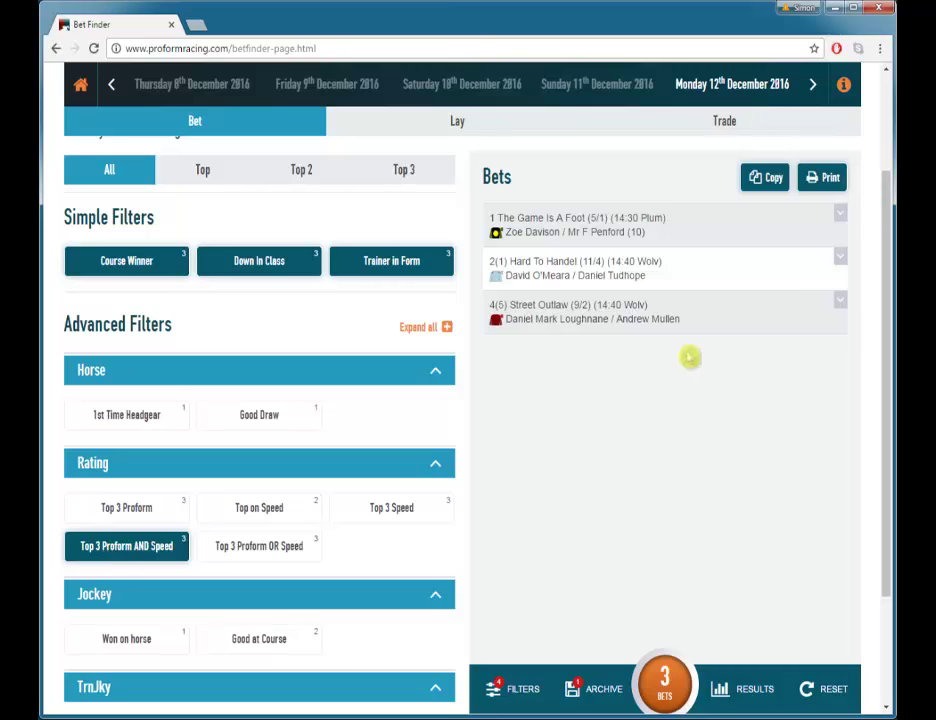
{"action": "left_click", "coordinate": [697, 232]}
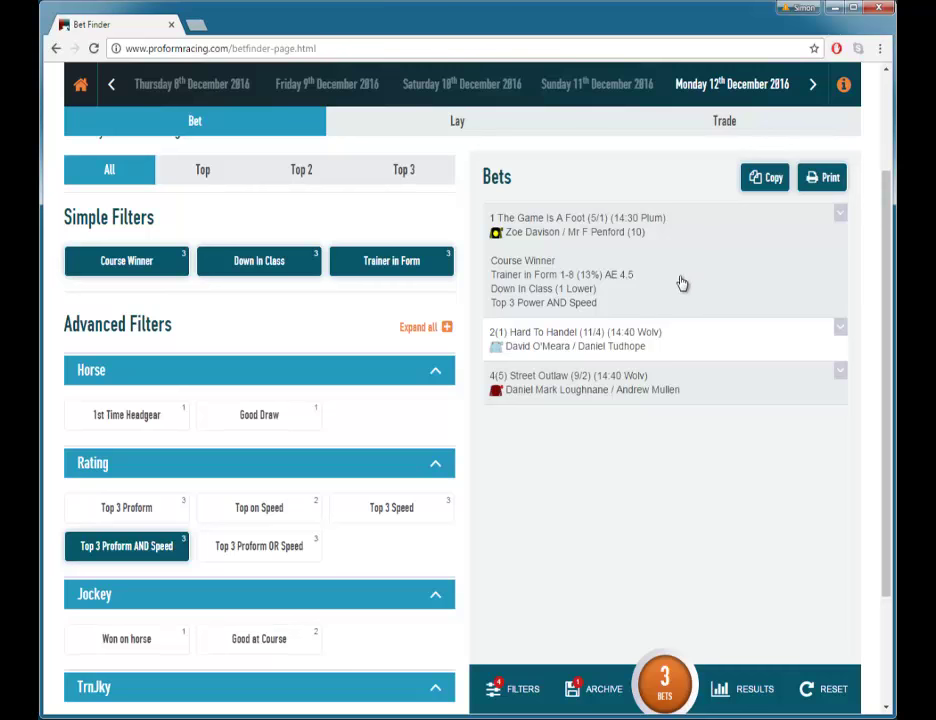
Reapply the saved filter set to the Bet selections, then move to the unfiltered Lay selections
{"action": "left_click", "coordinate": [457, 122]}
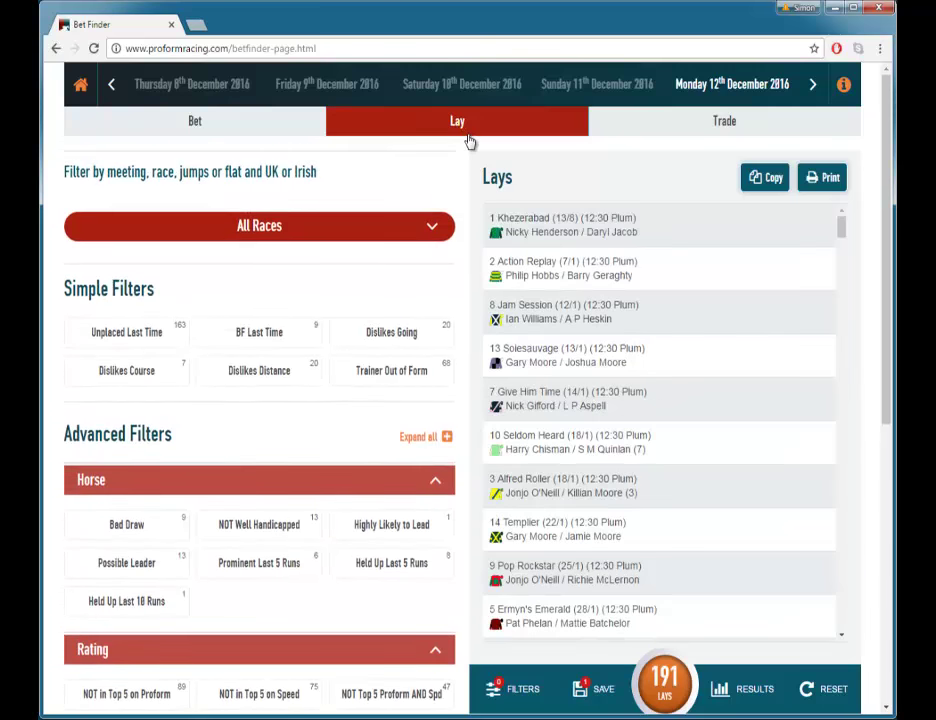
{"action": "left_click", "coordinate": [188, 124]}
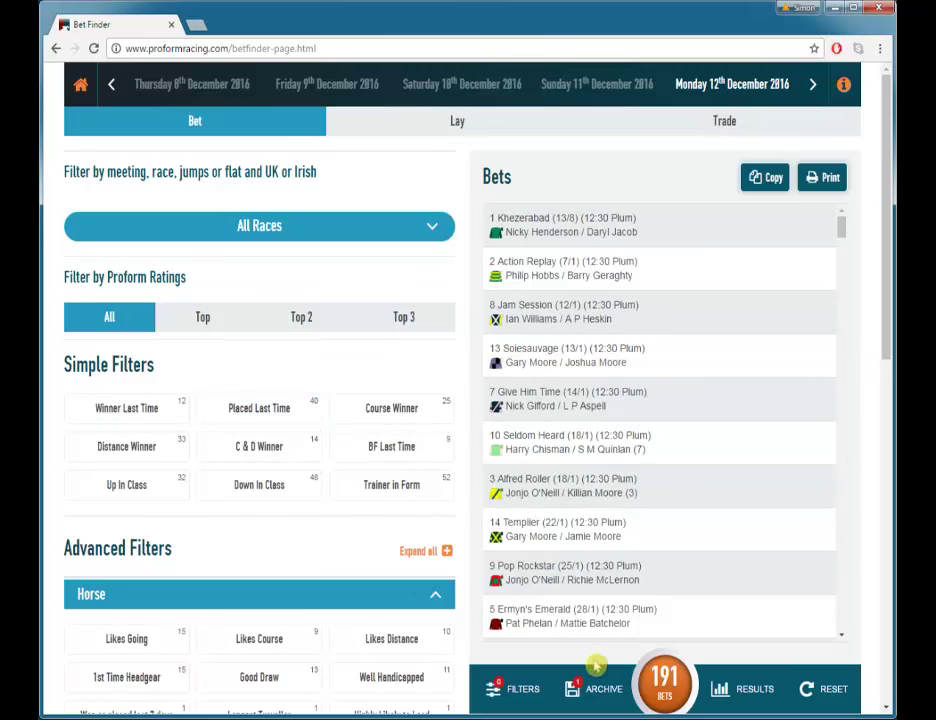
{"action": "left_click", "coordinate": [600, 690]}
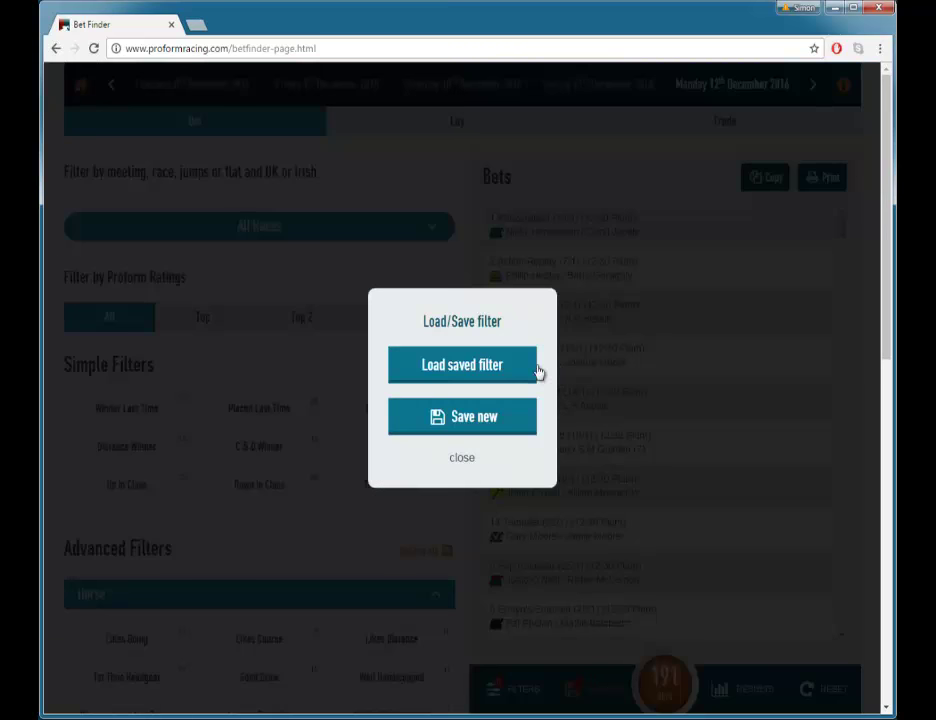
{"action": "left_click", "coordinate": [434, 368]}
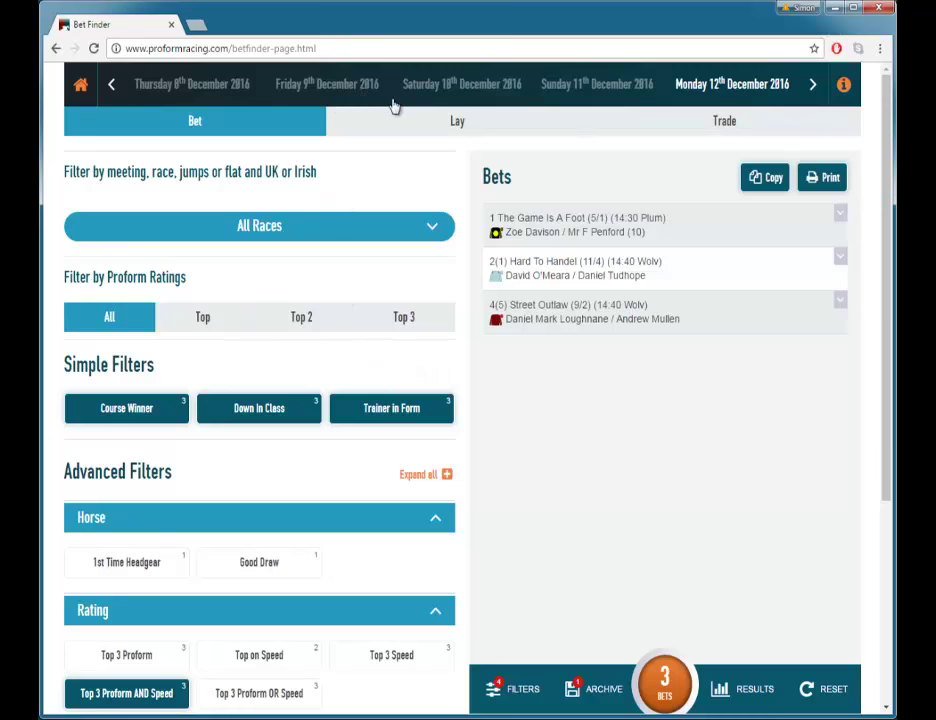
{"action": "left_click", "coordinate": [416, 121]}
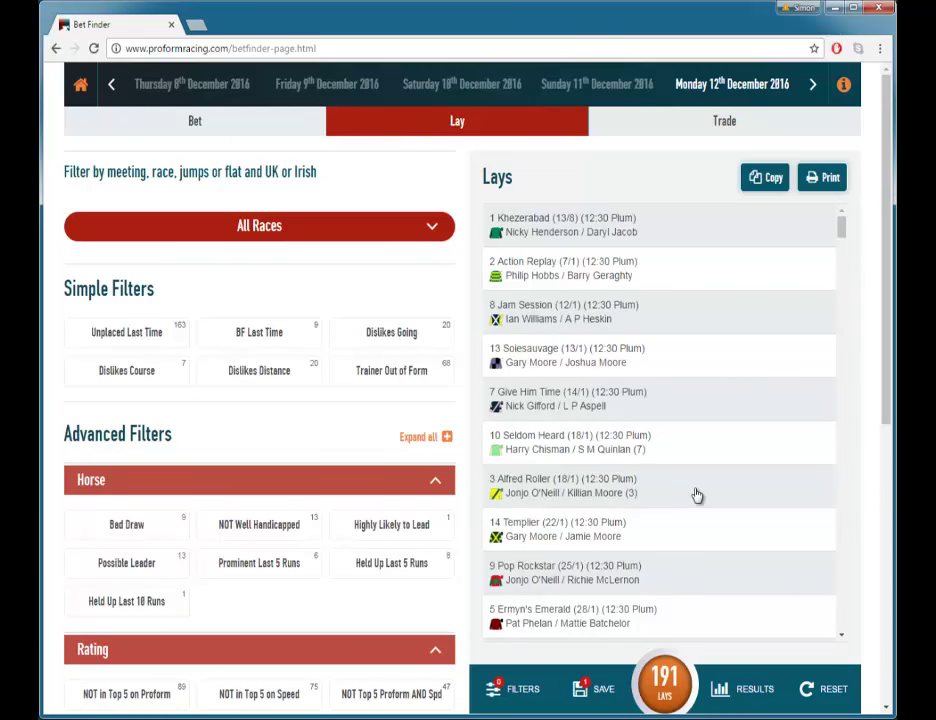
Filter lays to Bad 1st Handicap Run trainers and expand Theunnamedsoldier, Bennys King and Al Valiente
{"action": "scroll", "coordinate": [313, 418], "scroll_direction": "down", "scroll_amount": 5}
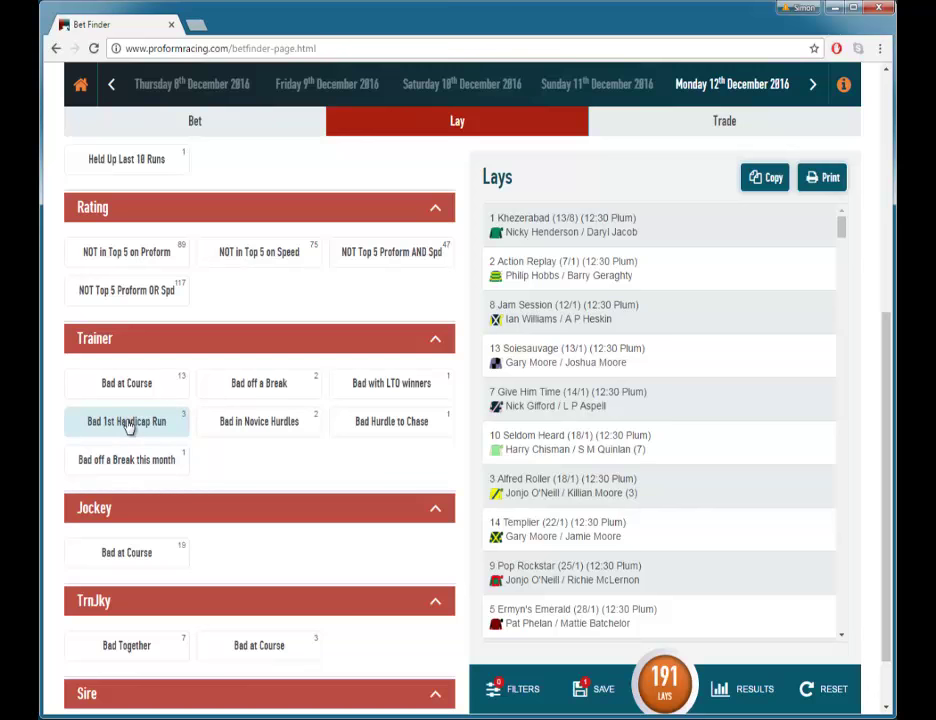
{"action": "left_click", "coordinate": [165, 424]}
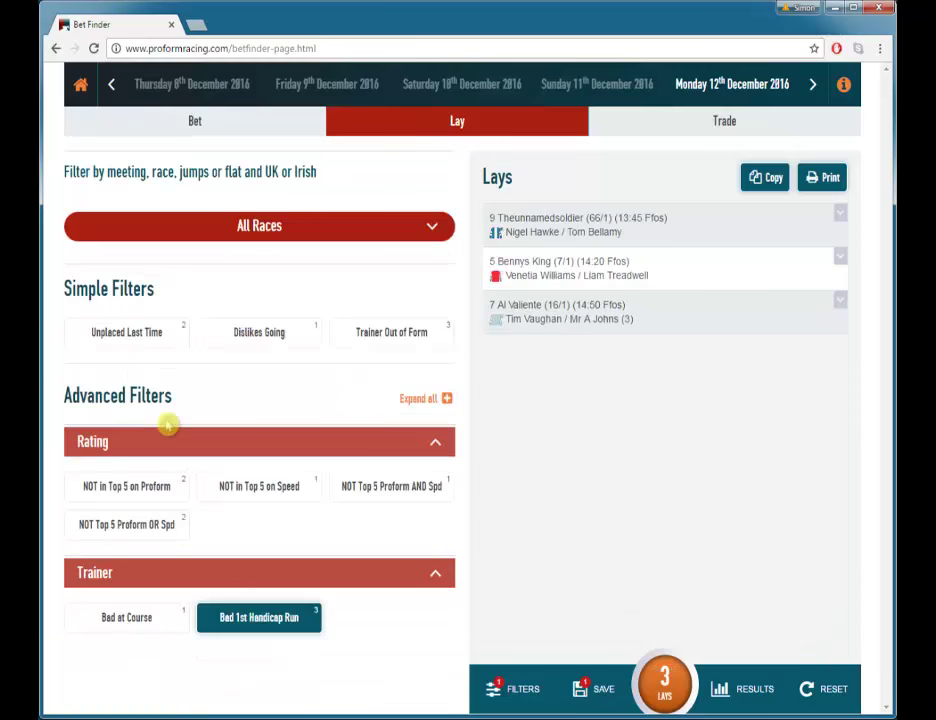
{"action": "left_click", "coordinate": [696, 232]}
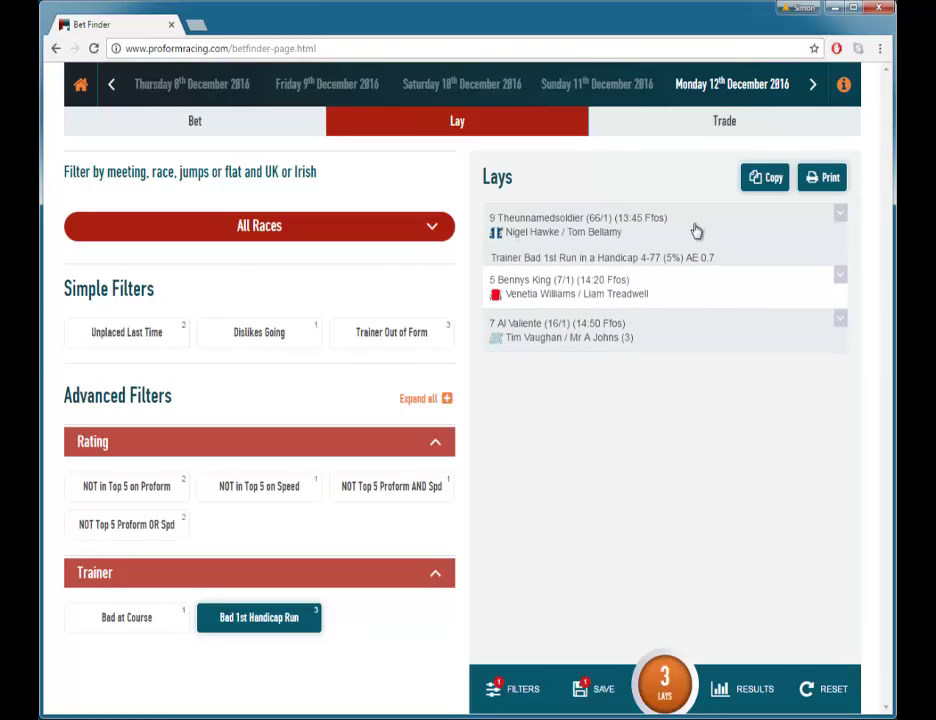
{"action": "left_click", "coordinate": [652, 310]}
{"action": "left_click", "coordinate": [633, 384]}
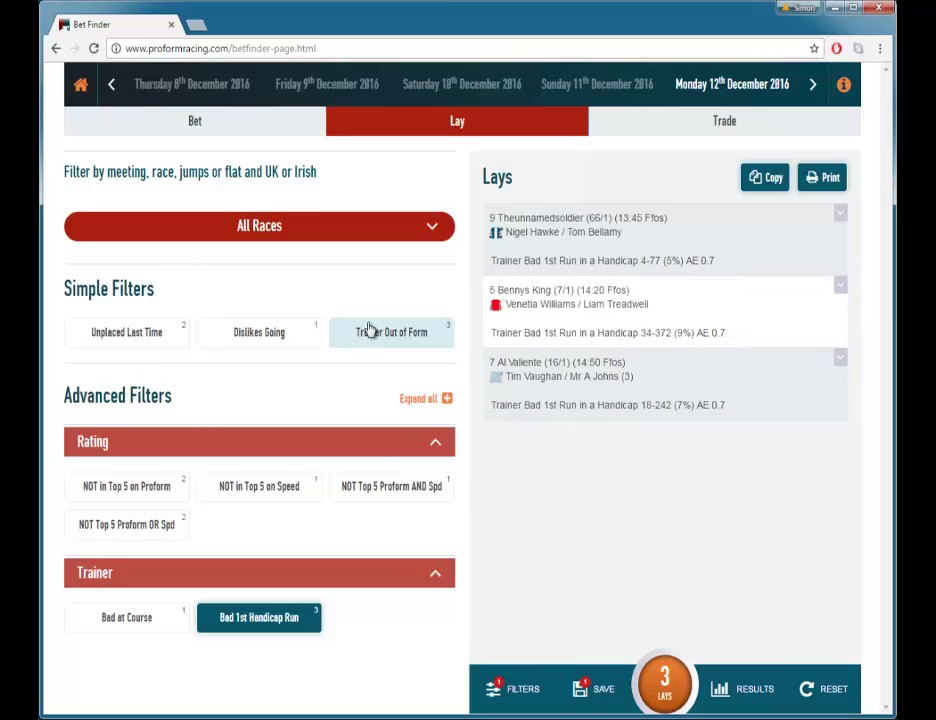
Add the Trainer Out of Form and Unplaced Last Time filters and save the lay filter set
{"action": "left_click", "coordinate": [423, 335]}
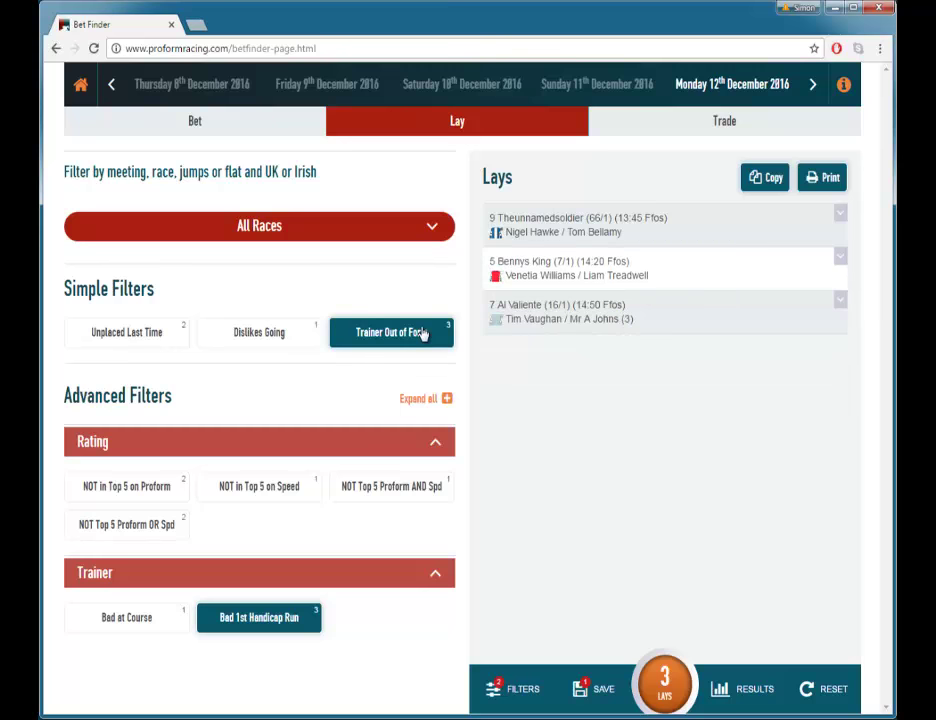
{"action": "left_click", "coordinate": [562, 232]}
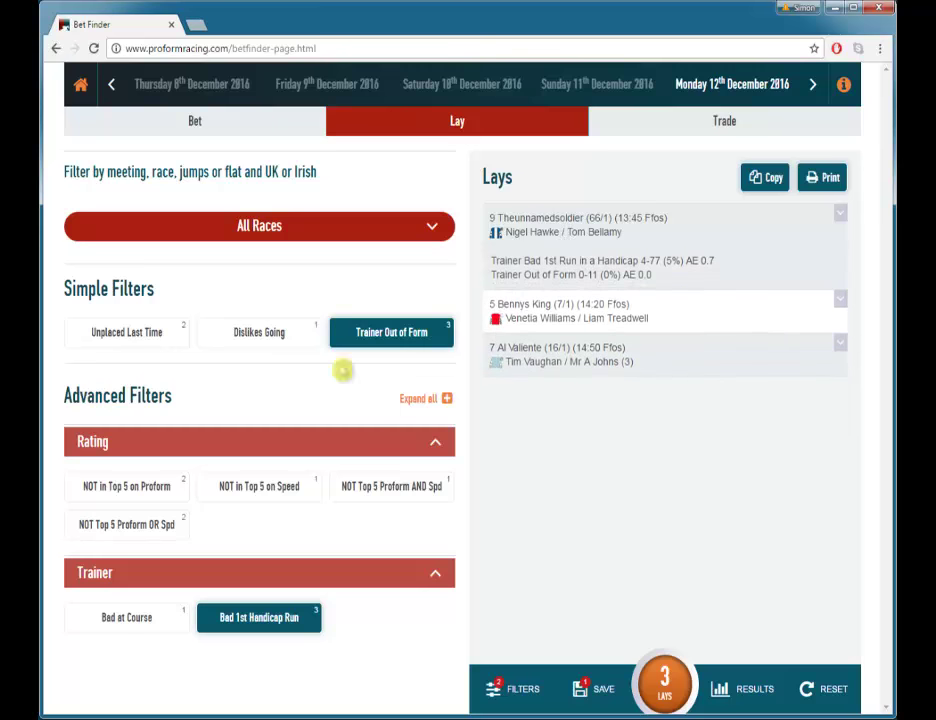
{"action": "left_click", "coordinate": [141, 341]}
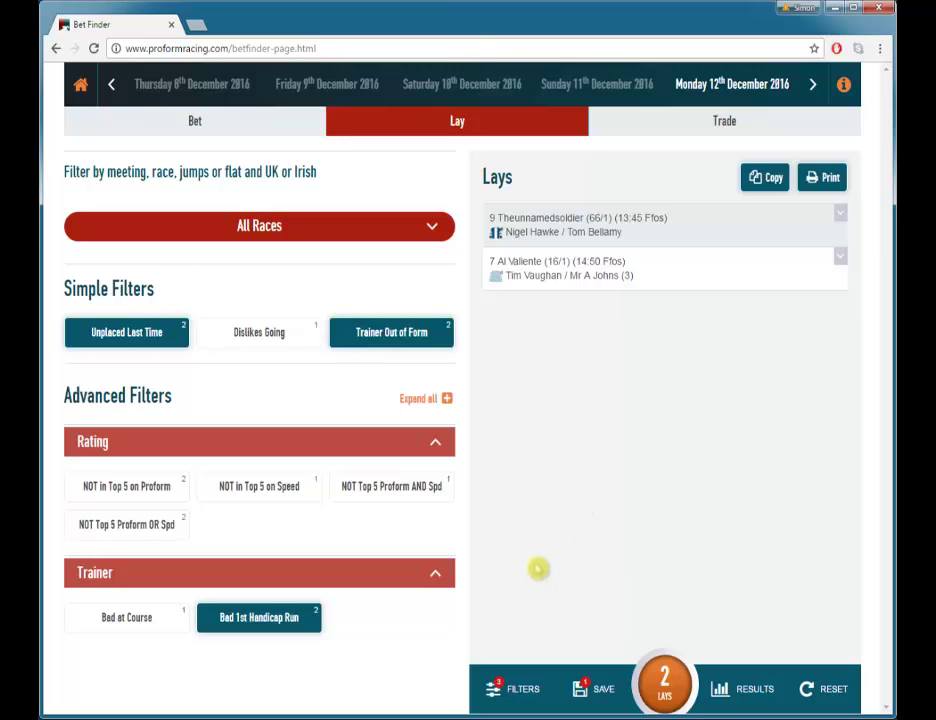
{"action": "left_click", "coordinate": [598, 690]}
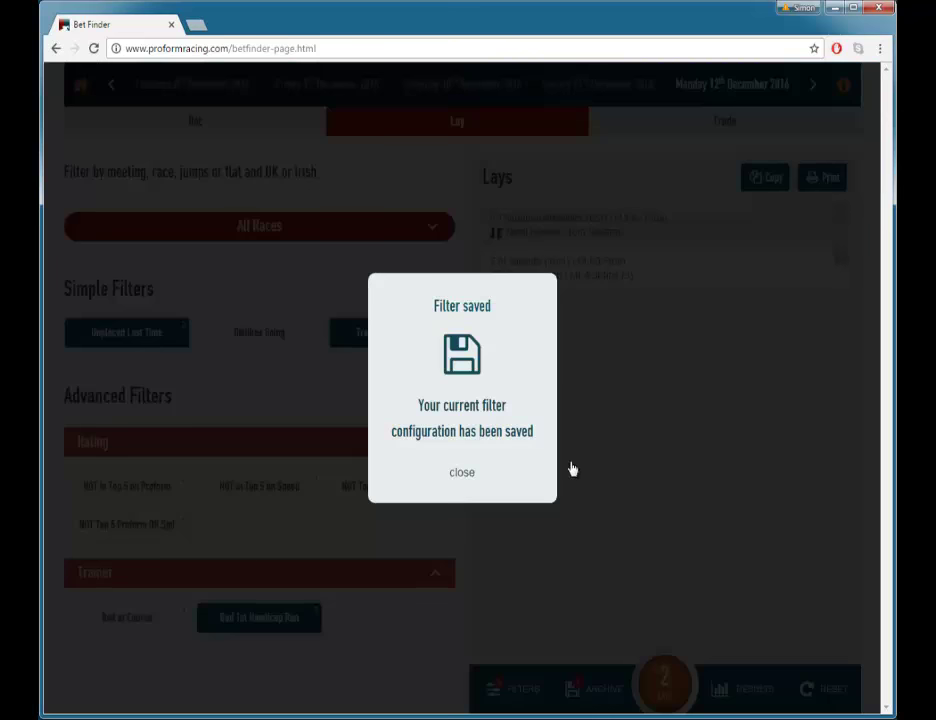
{"action": "left_click", "coordinate": [462, 474]}
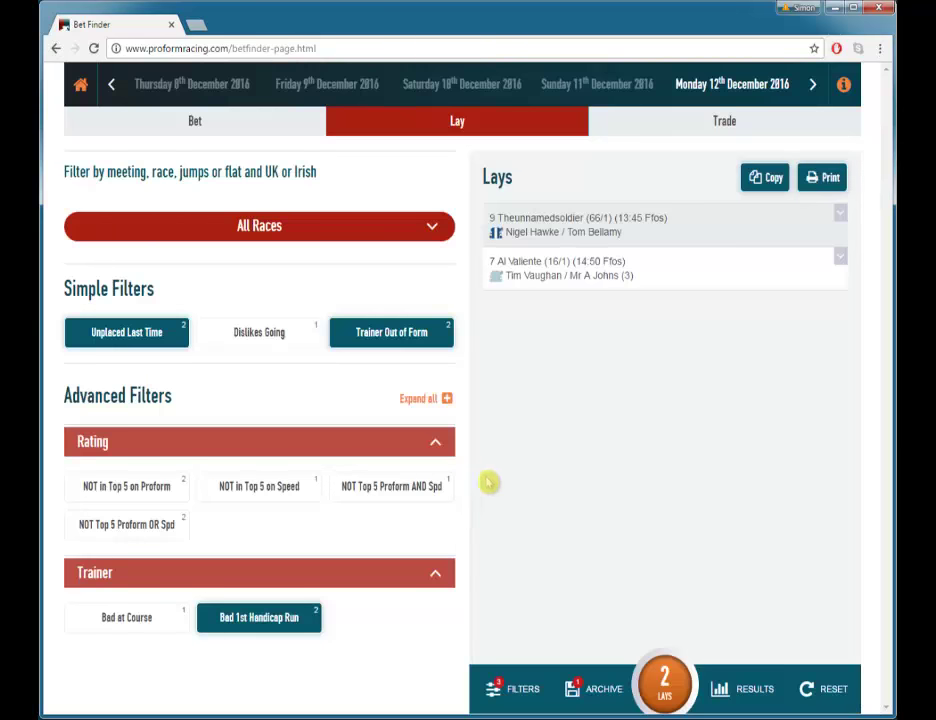
{"action": "left_click", "coordinate": [155, 129]}
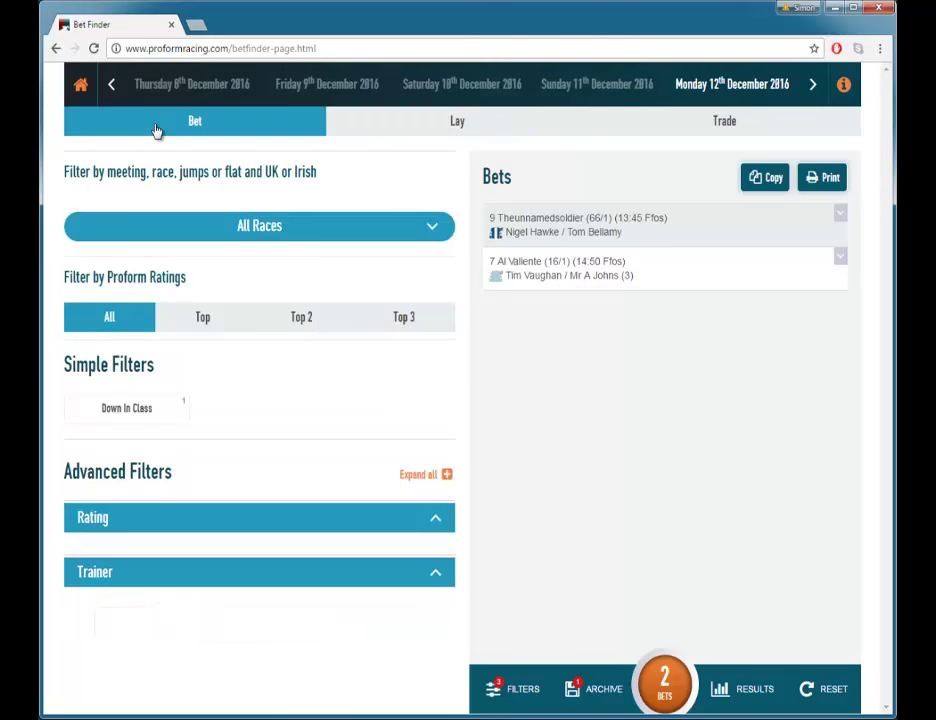
Reload the saved Bet filter set, then the saved Lay filter set on the Lay tab
{"action": "left_click", "coordinate": [595, 690]}
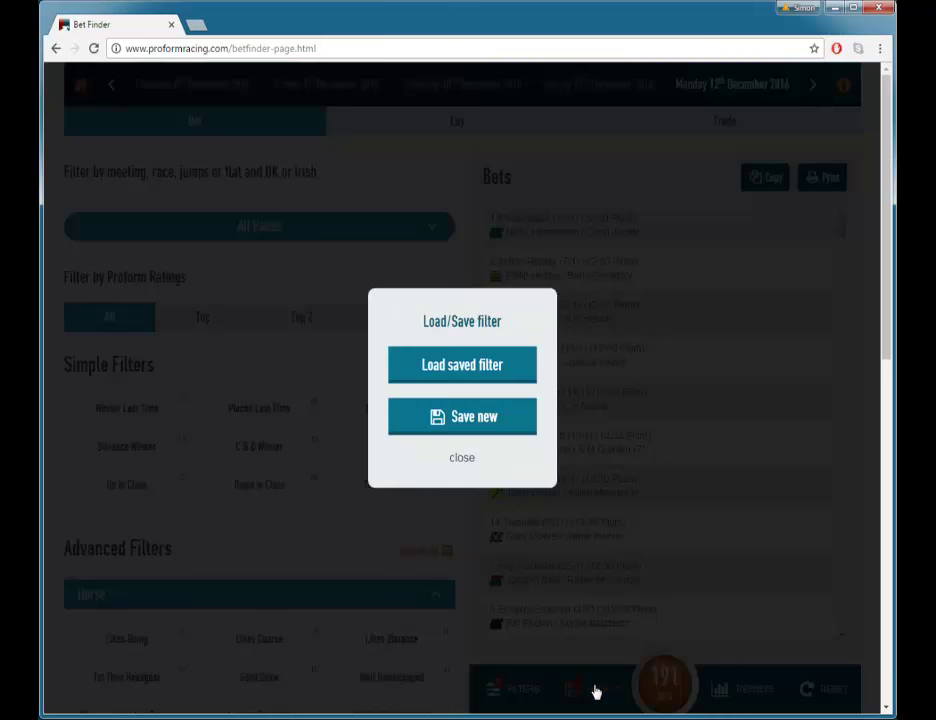
{"action": "left_click", "coordinate": [470, 370]}
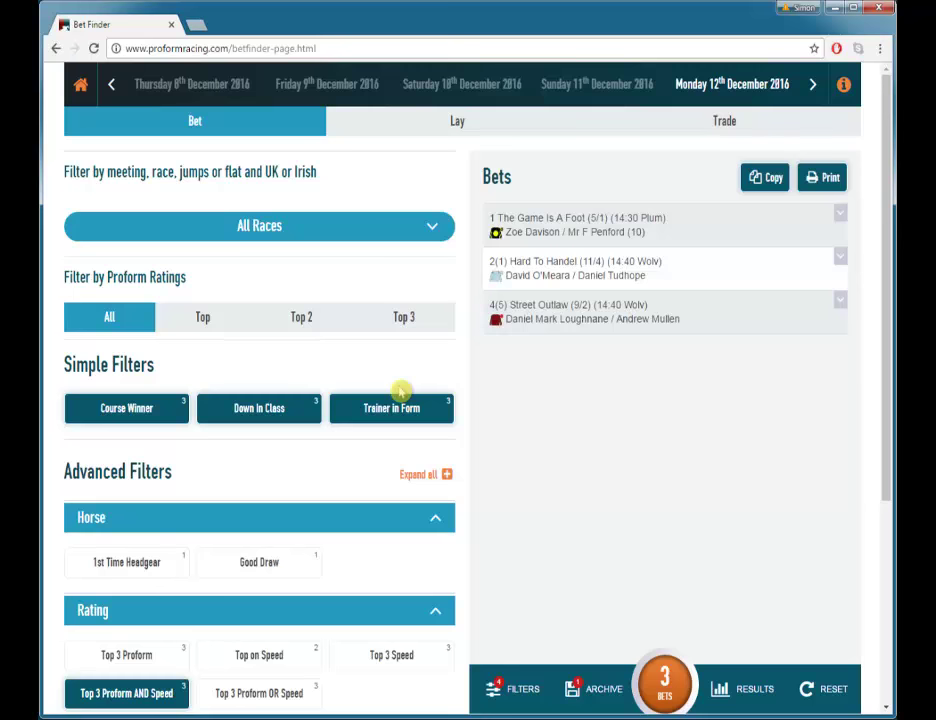
{"action": "left_click", "coordinate": [439, 130]}
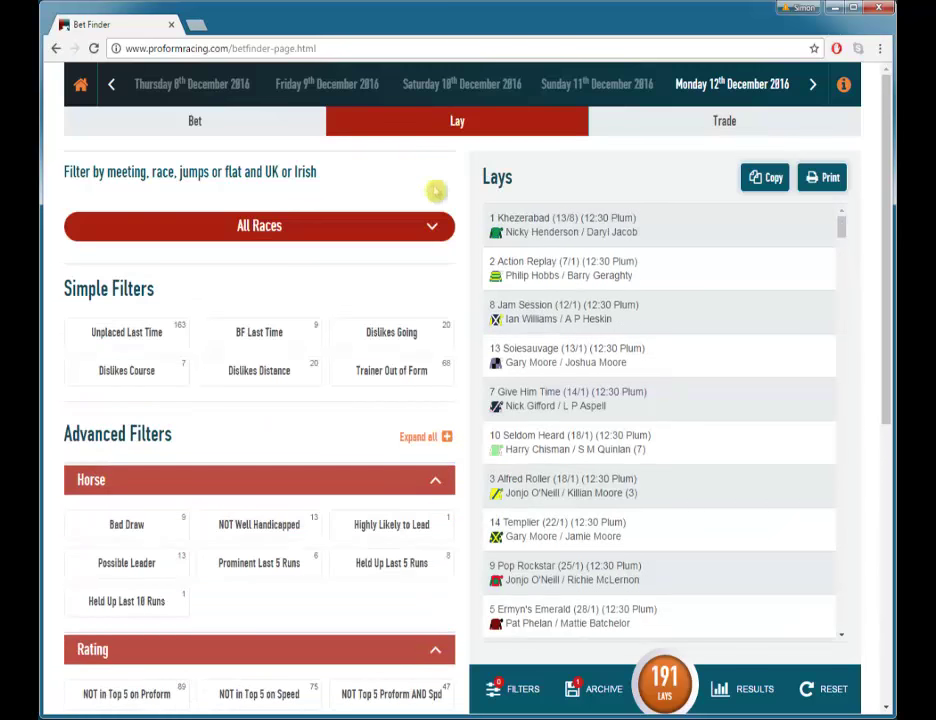
{"action": "left_click", "coordinate": [605, 688]}
{"action": "left_click", "coordinate": [491, 365]}
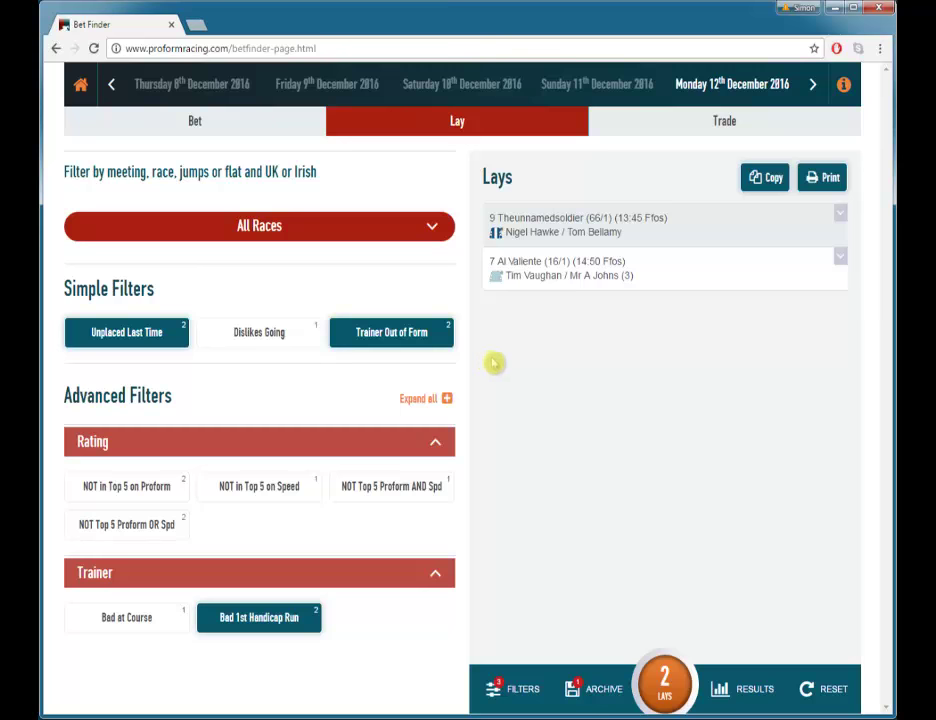
{"action": "left_click", "coordinate": [722, 122]}
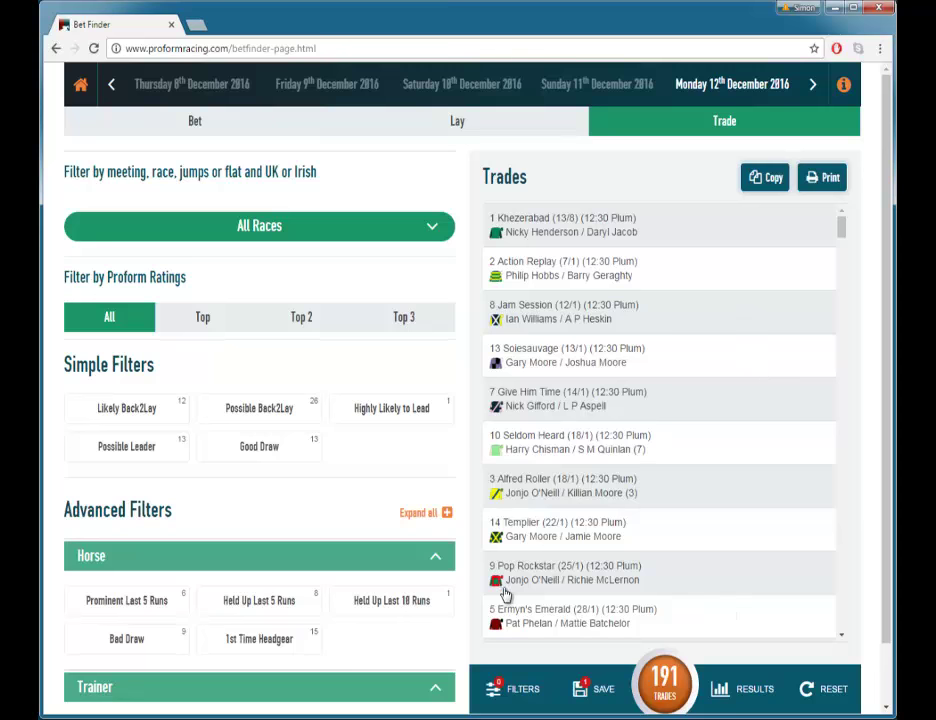
Filter trades by Likely Back2Lay and Trainer in Form to four, inspect Jam Session, and save the set
{"action": "scroll", "coordinate": [324, 460], "scroll_direction": "down", "scroll_amount": 1}
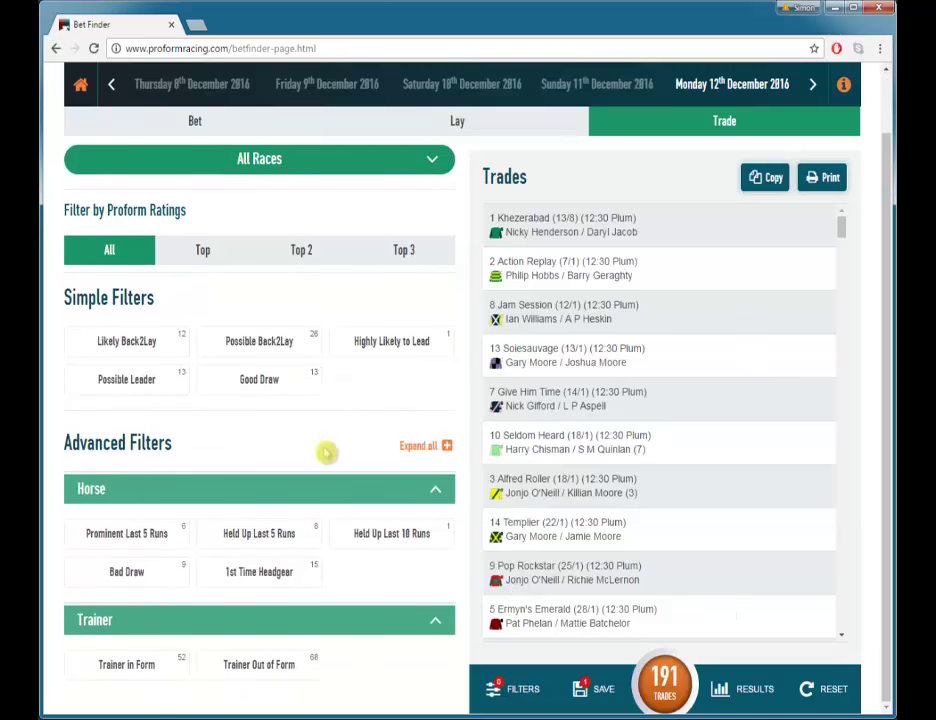
{"action": "scroll", "coordinate": [324, 446], "scroll_direction": "up", "scroll_amount": 1}
{"action": "scroll", "coordinate": [324, 443], "scroll_direction": "down", "scroll_amount": 1}
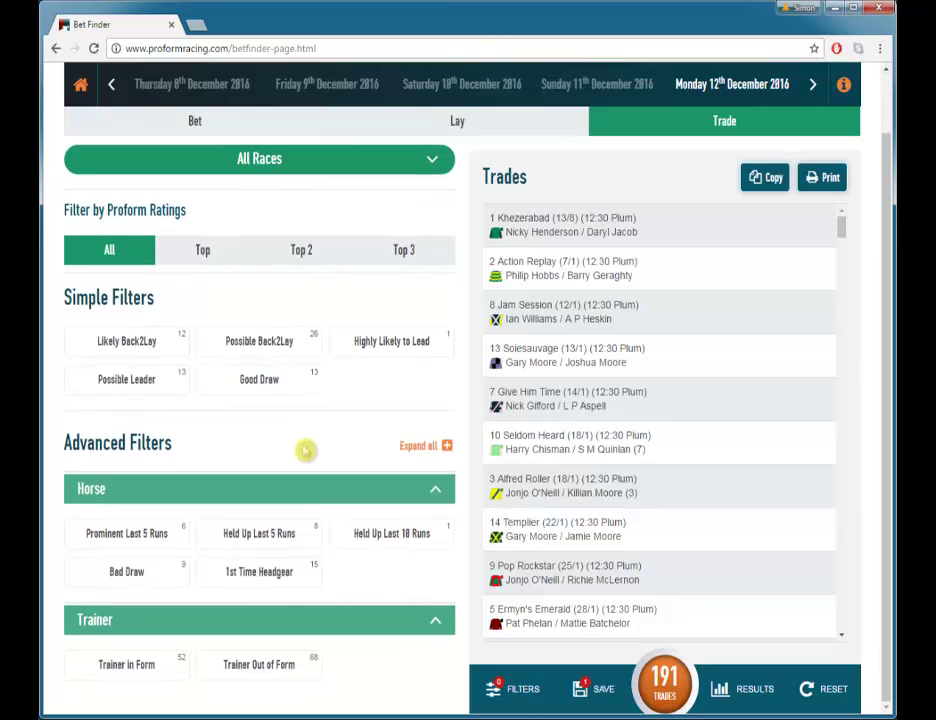
{"action": "left_click", "coordinate": [116, 343]}
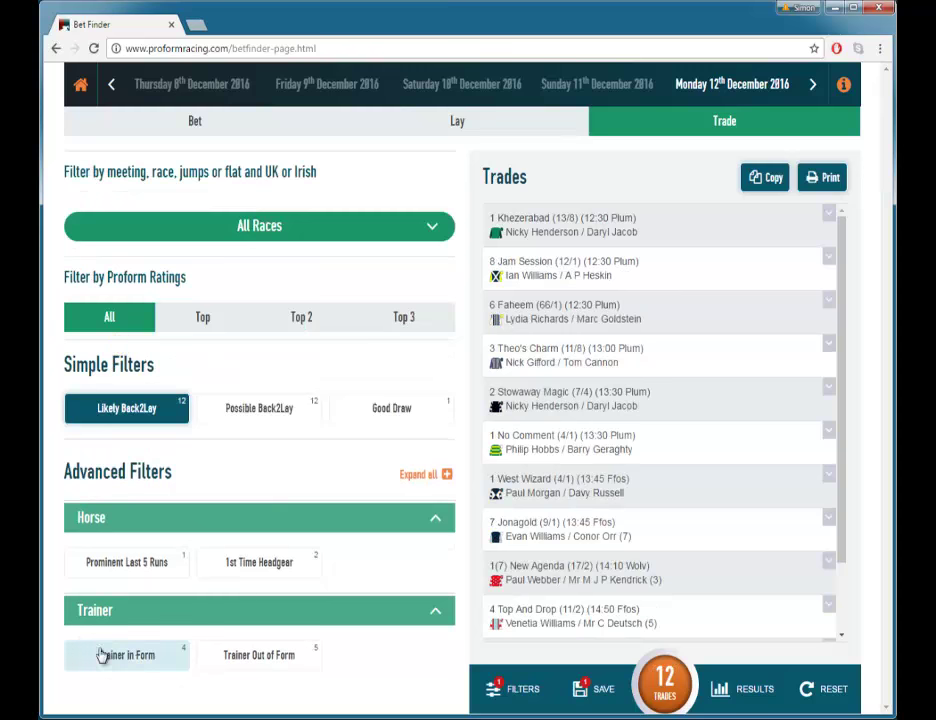
{"action": "left_click", "coordinate": [138, 662]}
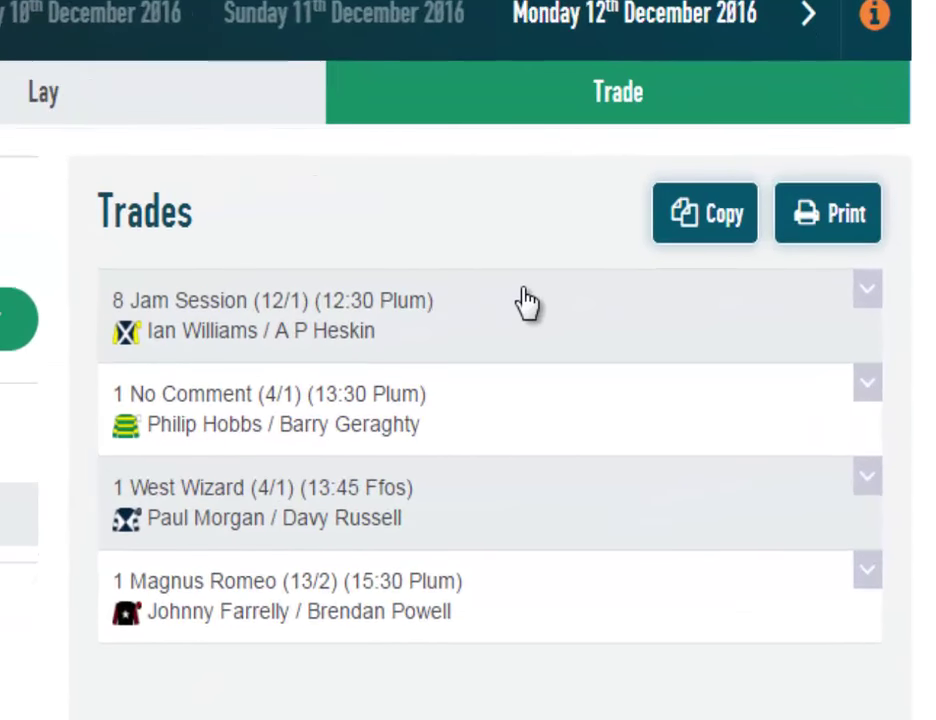
{"action": "left_click", "coordinate": [501, 313]}
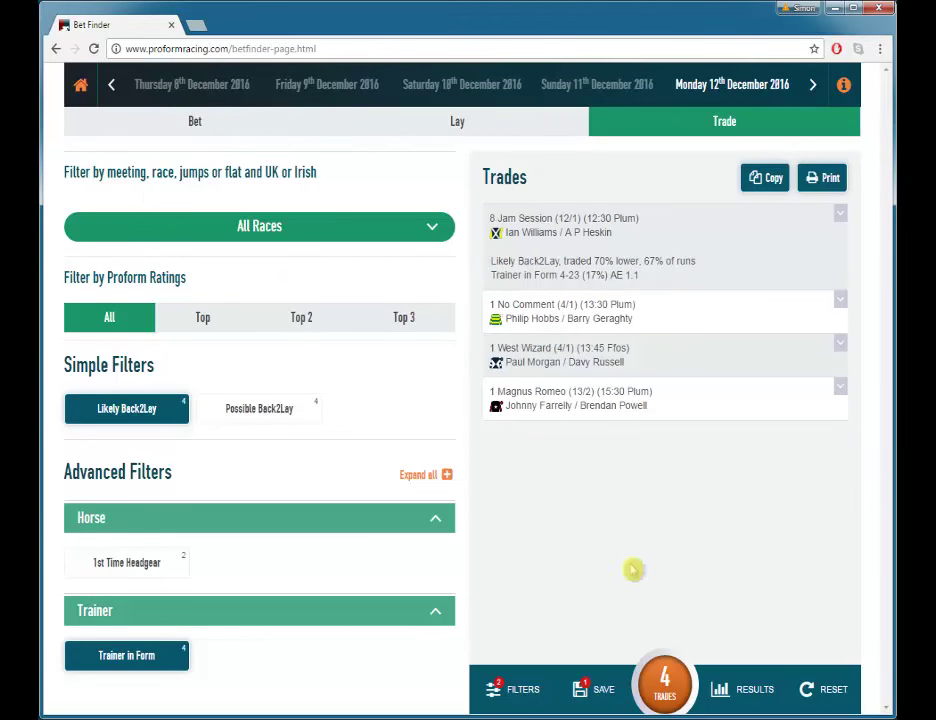
{"action": "left_click", "coordinate": [597, 690]}
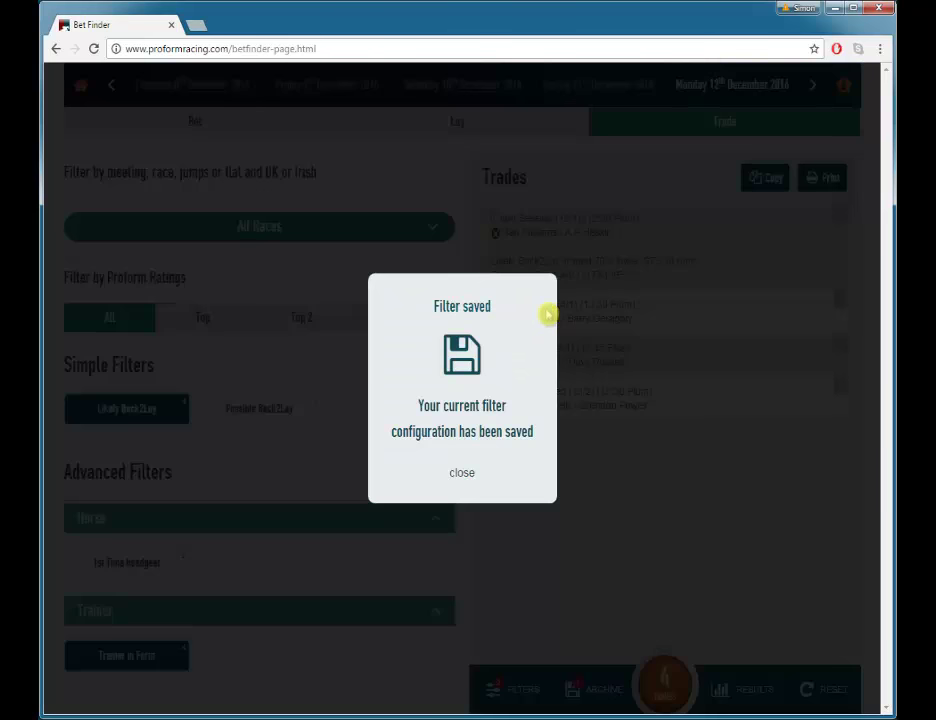
{"action": "left_click", "coordinate": [462, 472]}
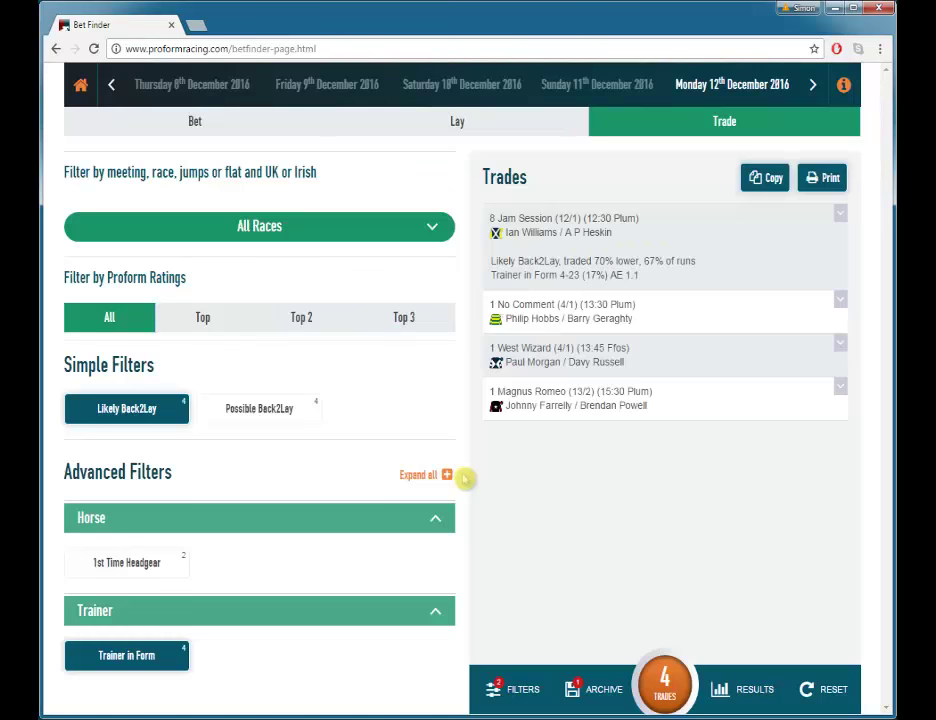
Reload the saved filter sets on the Bet, Lay and Trade tabs in turn
{"action": "left_click", "coordinate": [455, 125]}
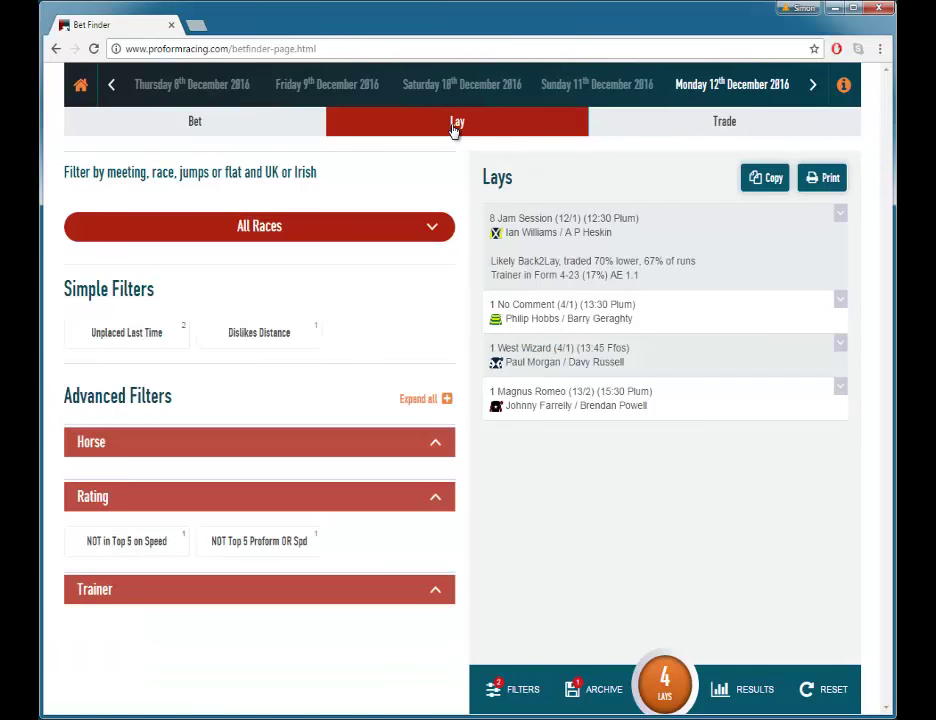
{"action": "left_click", "coordinate": [239, 133]}
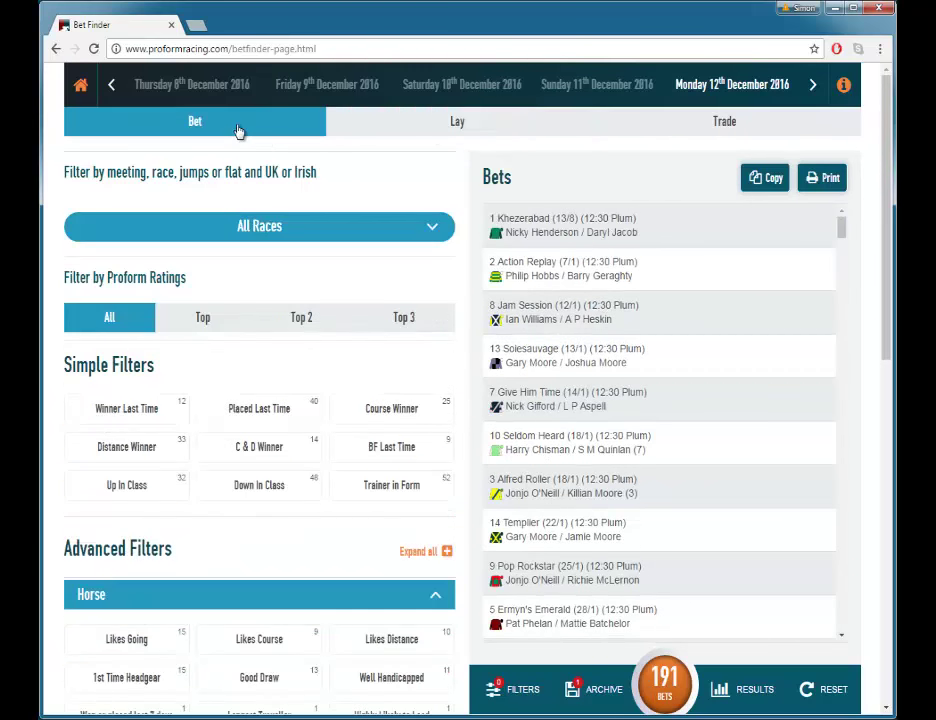
{"action": "left_click", "coordinate": [602, 692]}
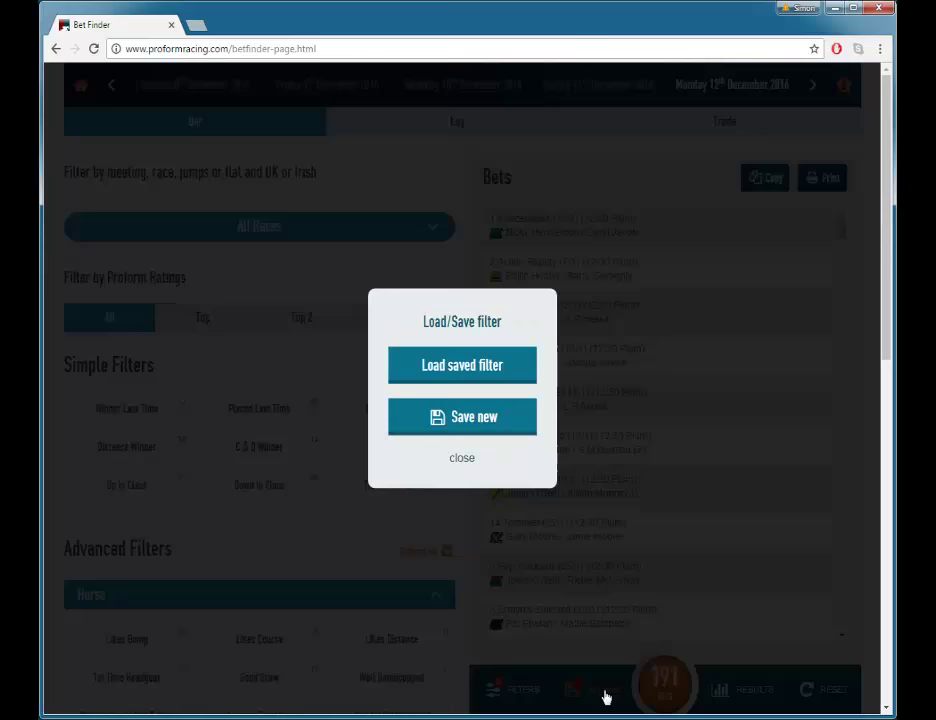
{"action": "left_click", "coordinate": [519, 376]}
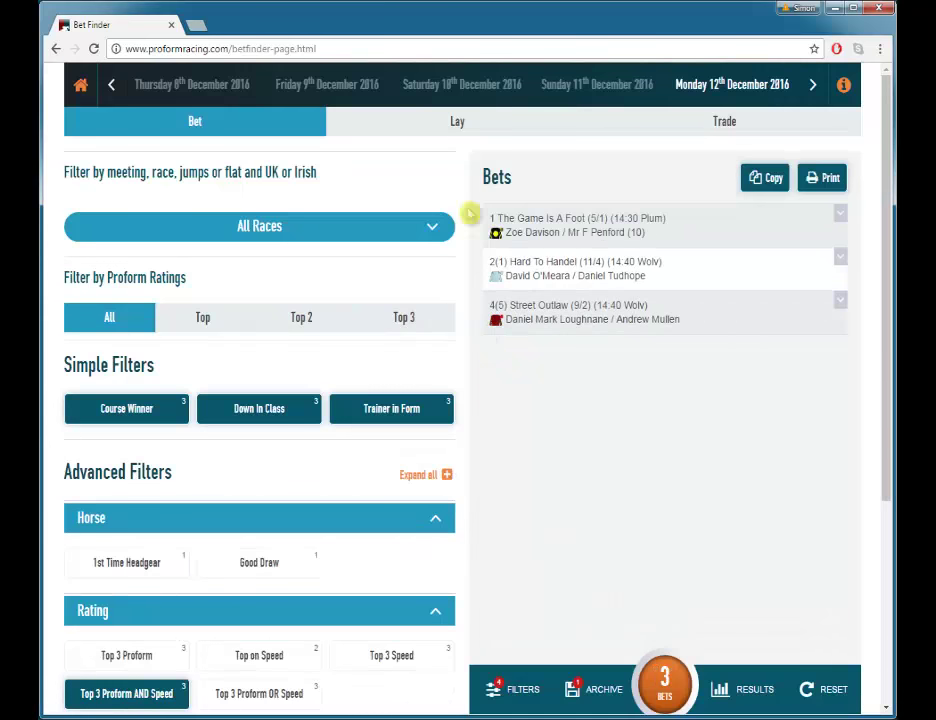
{"action": "left_click", "coordinate": [461, 123]}
{"action": "left_click", "coordinate": [600, 692]}
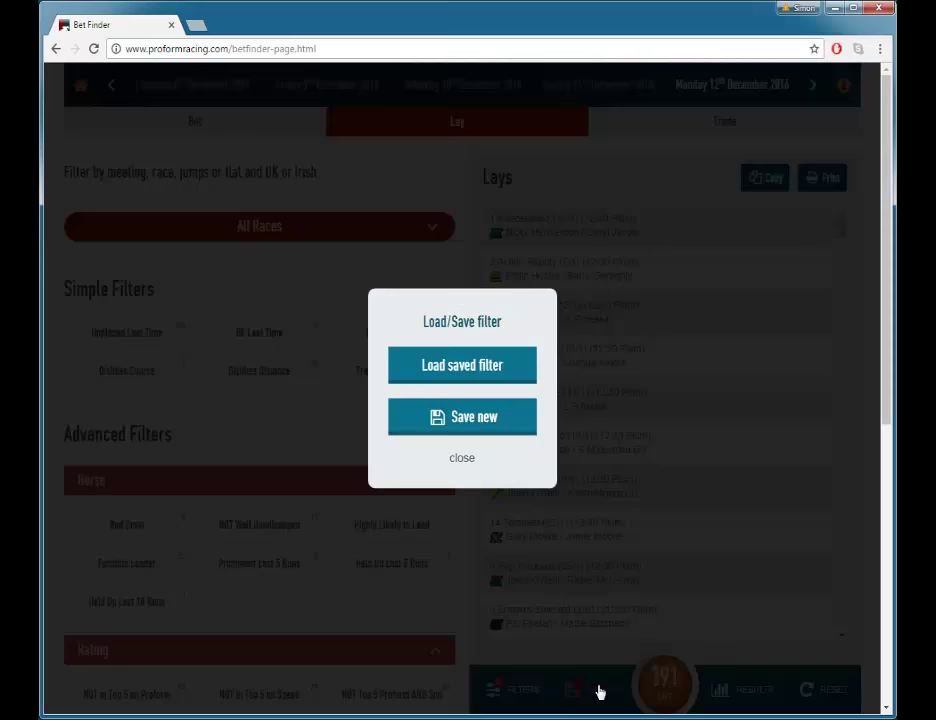
{"action": "left_click", "coordinate": [490, 368]}
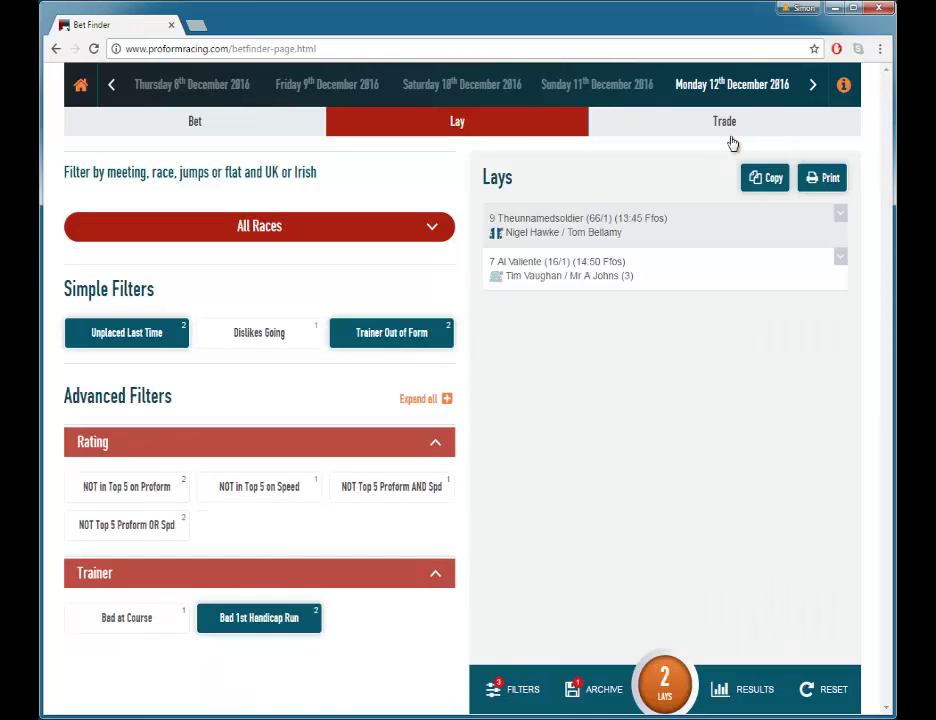
{"action": "left_click", "coordinate": [728, 124]}
{"action": "left_click", "coordinate": [603, 699]}
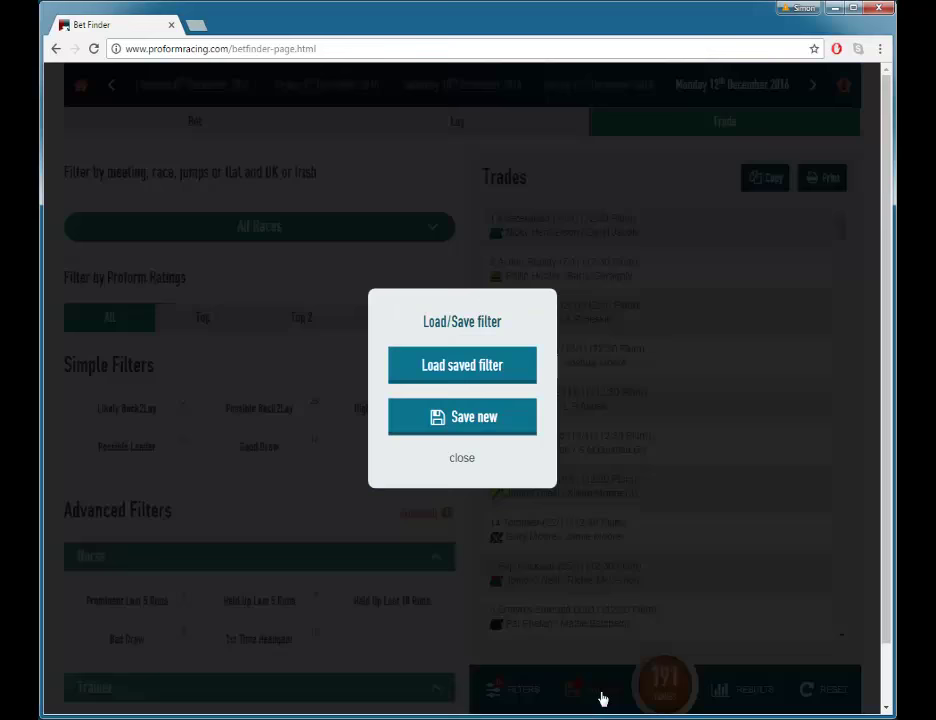
{"action": "left_click", "coordinate": [509, 368]}
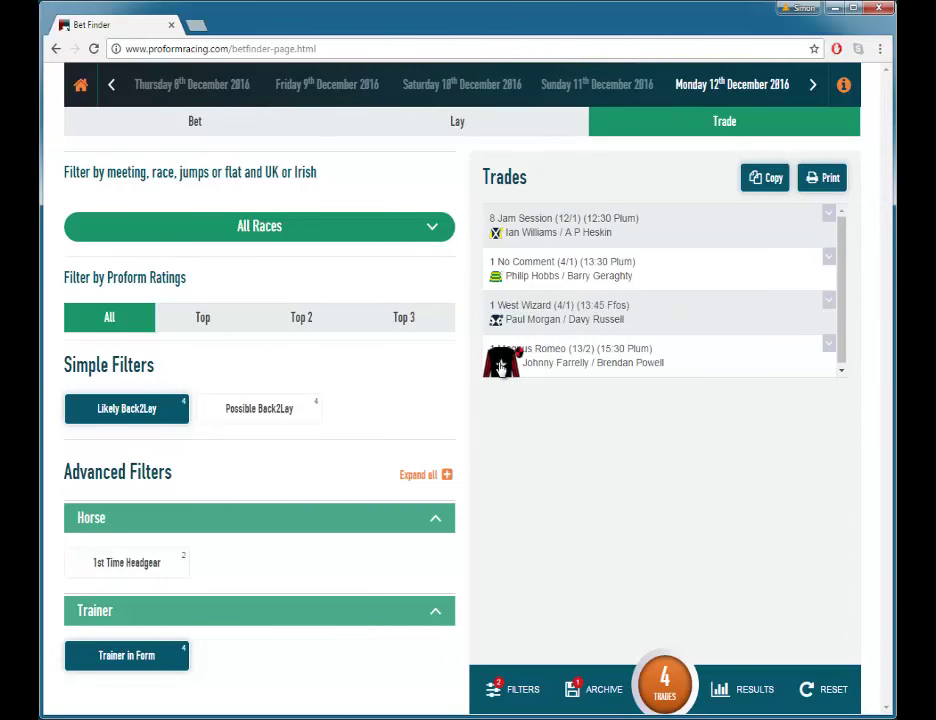
Reset the trade filters and restrict trades to the 14:40 Wolverhampton race
{"action": "left_click", "coordinate": [817, 690]}
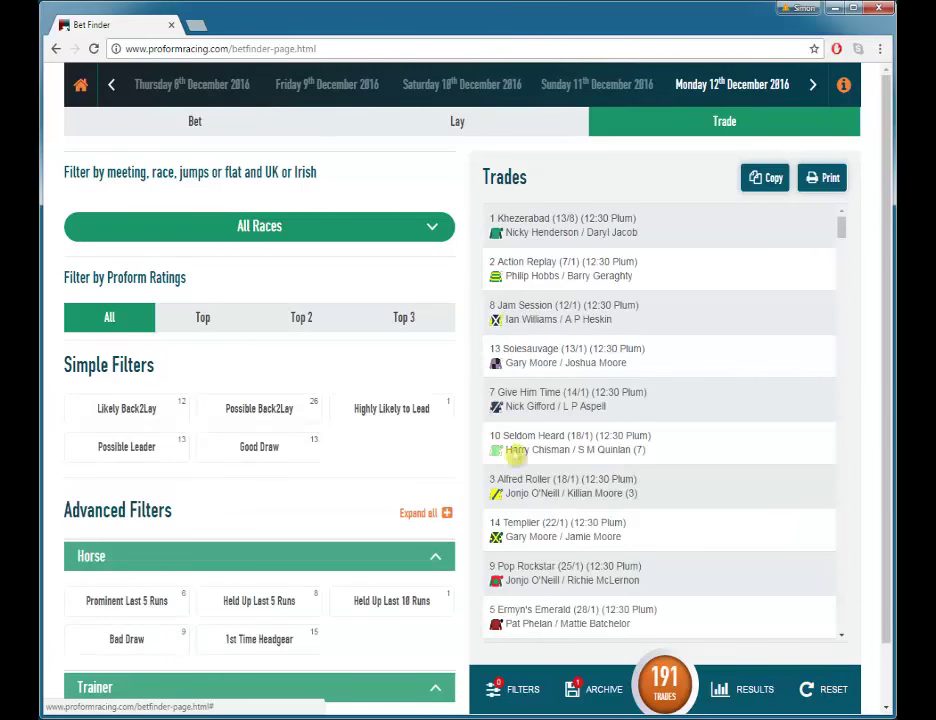
{"action": "left_click", "coordinate": [278, 230]}
{"action": "left_click", "coordinate": [266, 405]}
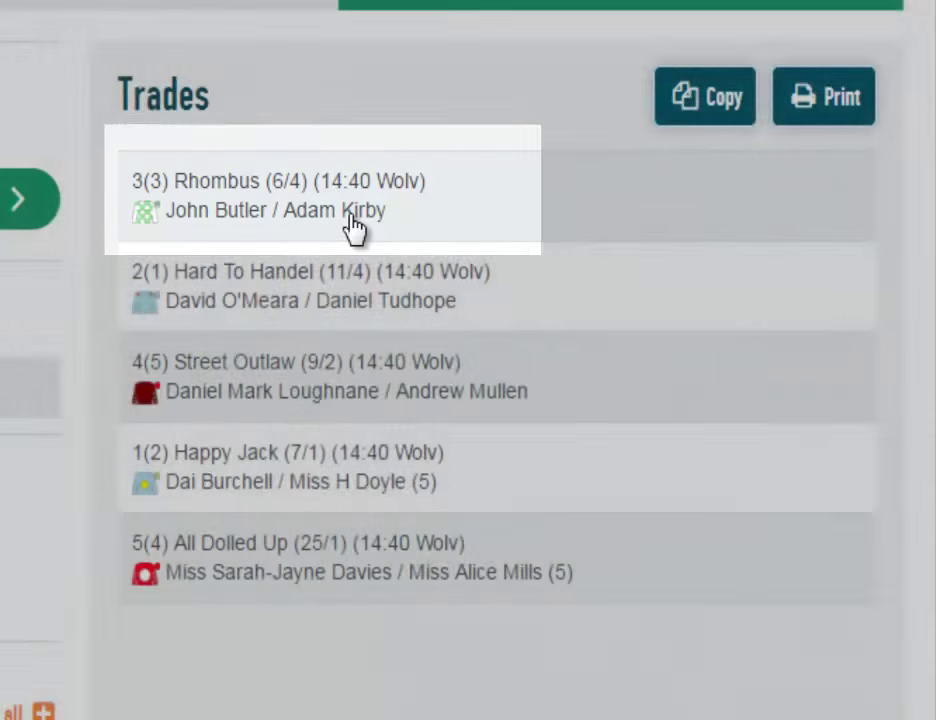
Apply the 14:40 Wolverhampton filter and copy the five trades, Rhombus to All Dolled Up
{"action": "left_click", "coordinate": [712, 624]}
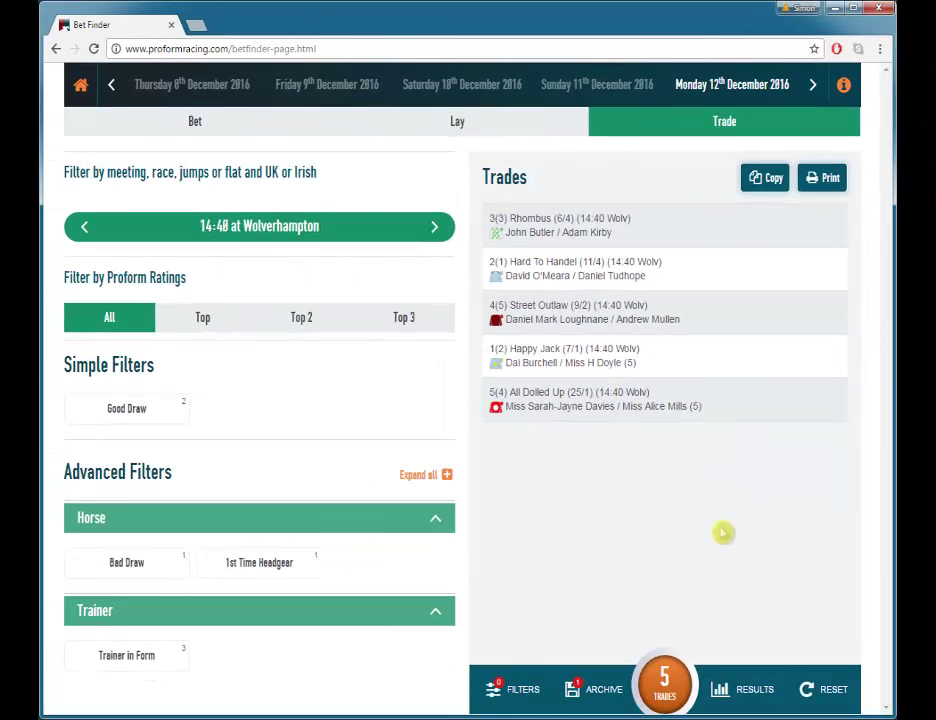
{"action": "left_click", "coordinate": [770, 178]}
Add Good Draw and Trainer in Form to leave only Street Outlaw, previewing the printout
{"action": "left_click", "coordinate": [826, 178]}
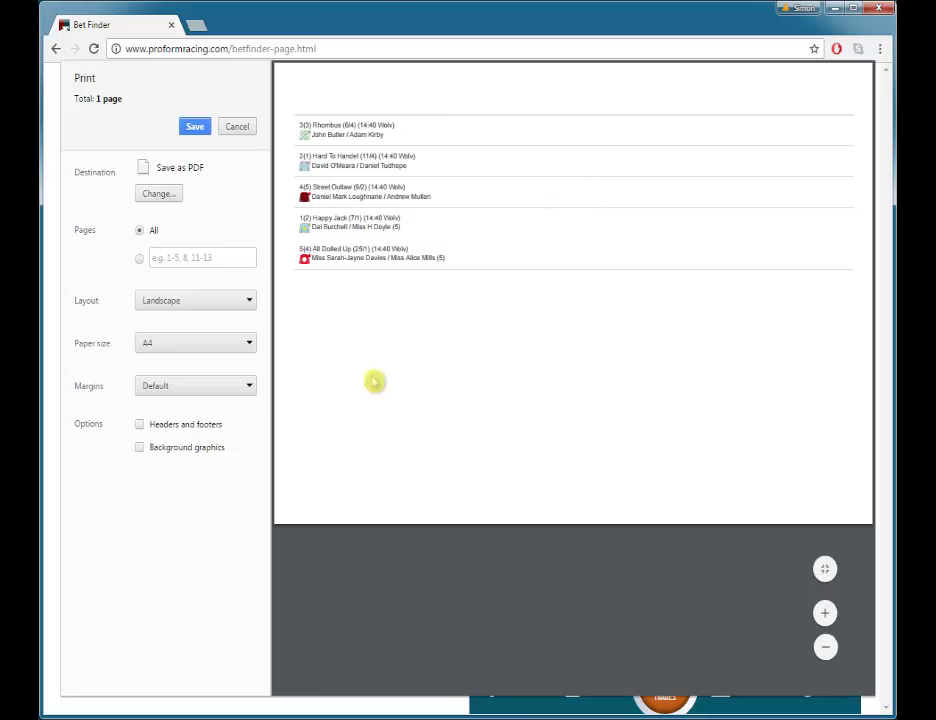
{"action": "left_click", "coordinate": [239, 130]}
{"action": "left_click", "coordinate": [126, 407]}
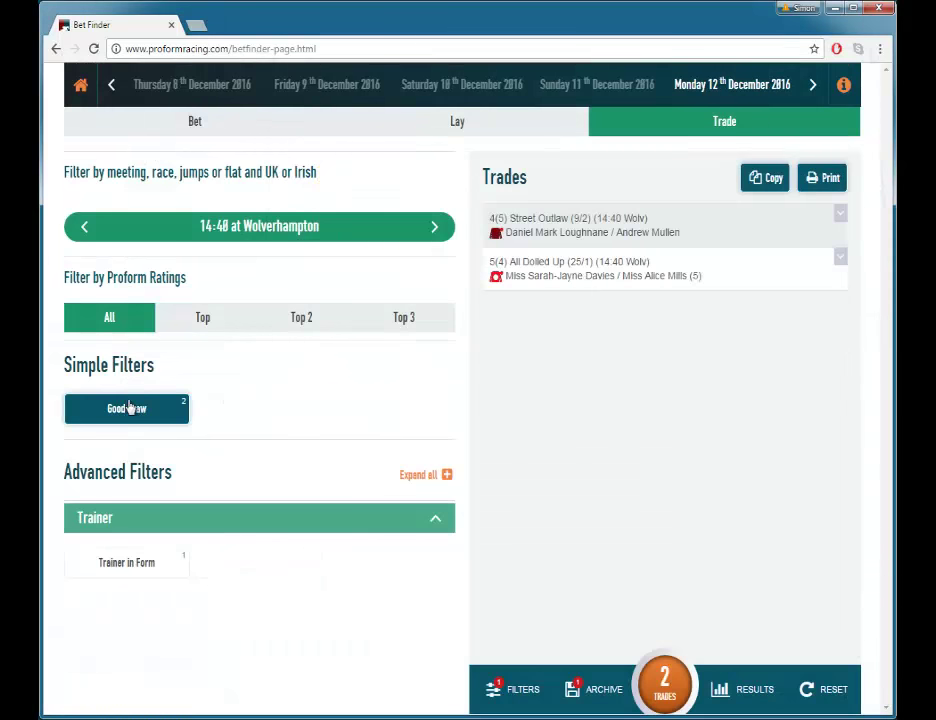
{"action": "left_click", "coordinate": [140, 566]}
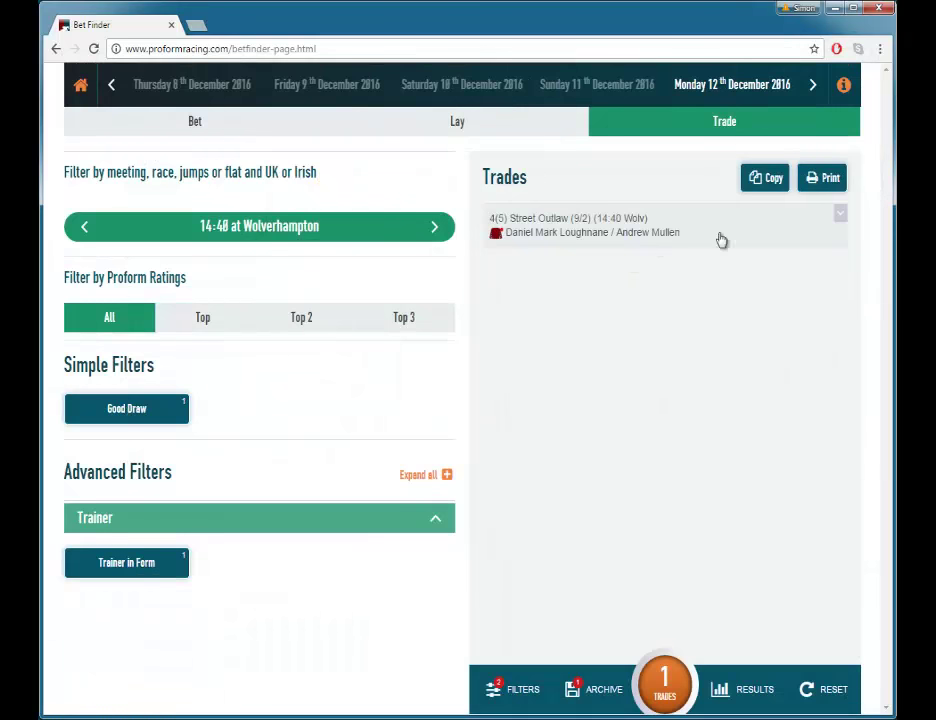
{"action": "left_click", "coordinate": [824, 183]}
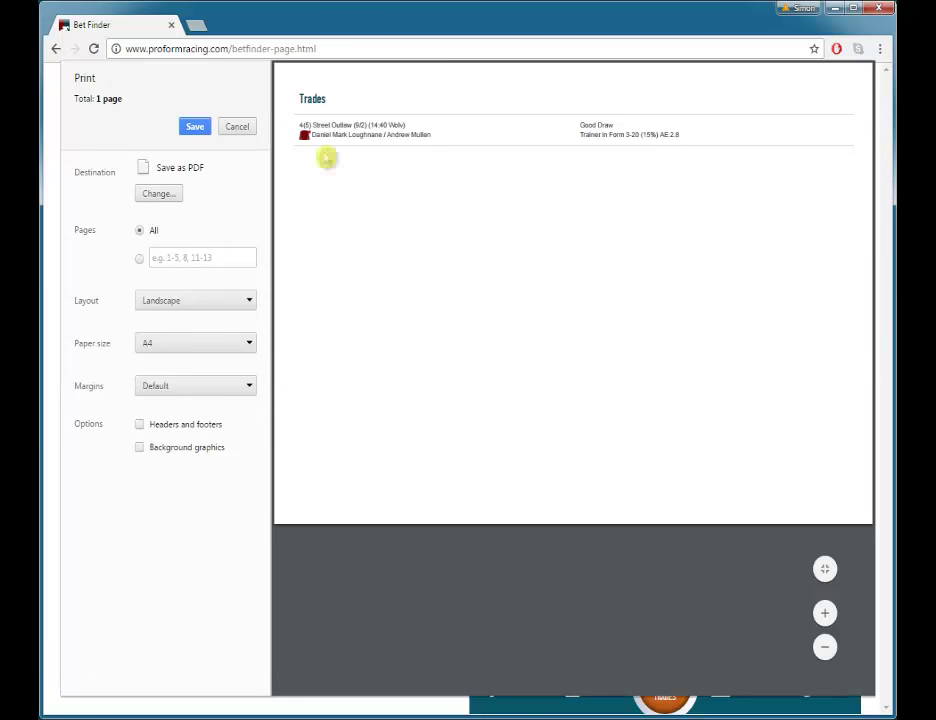
{"action": "left_click", "coordinate": [237, 127]}
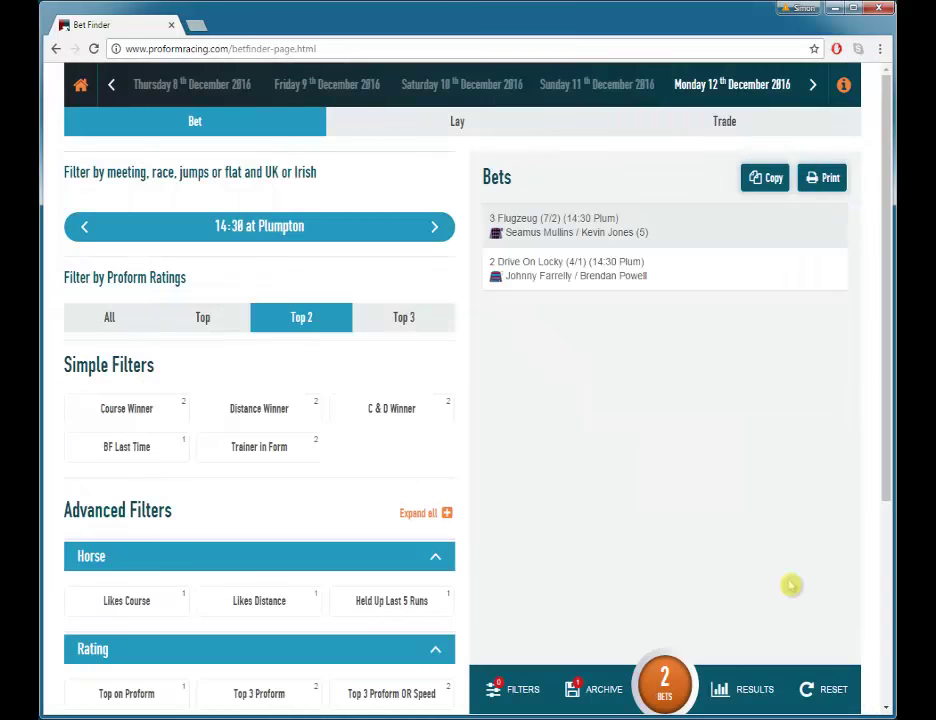
Set Proform Ratings to All and races to All, giving 191 bets
{"action": "left_click", "coordinate": [113, 318]}
{"action": "left_click", "coordinate": [124, 228]}
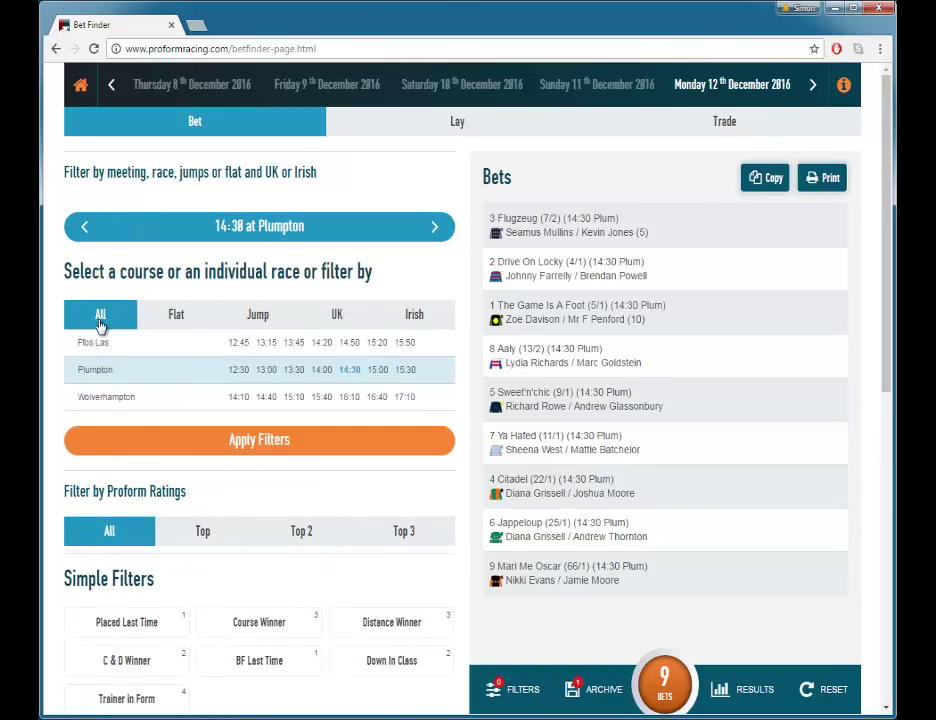
{"action": "left_click", "coordinate": [100, 320]}
{"action": "left_click", "coordinate": [236, 446]}
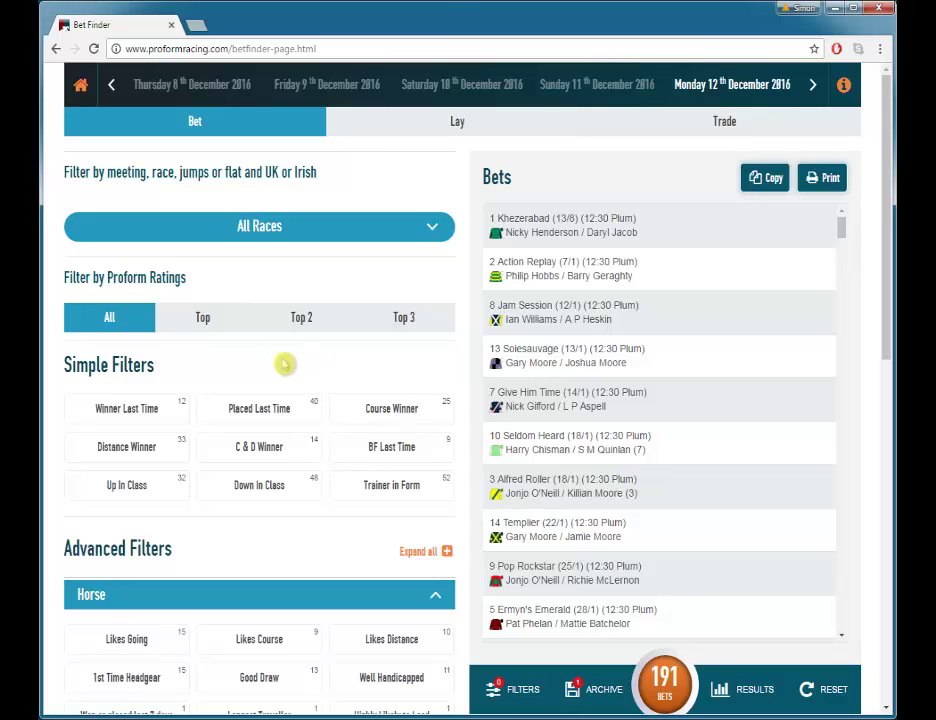
Limit bets to Top 3 ratings and Winner Last Time, leaving 9 bets led by Work
{"action": "left_click", "coordinate": [398, 320]}
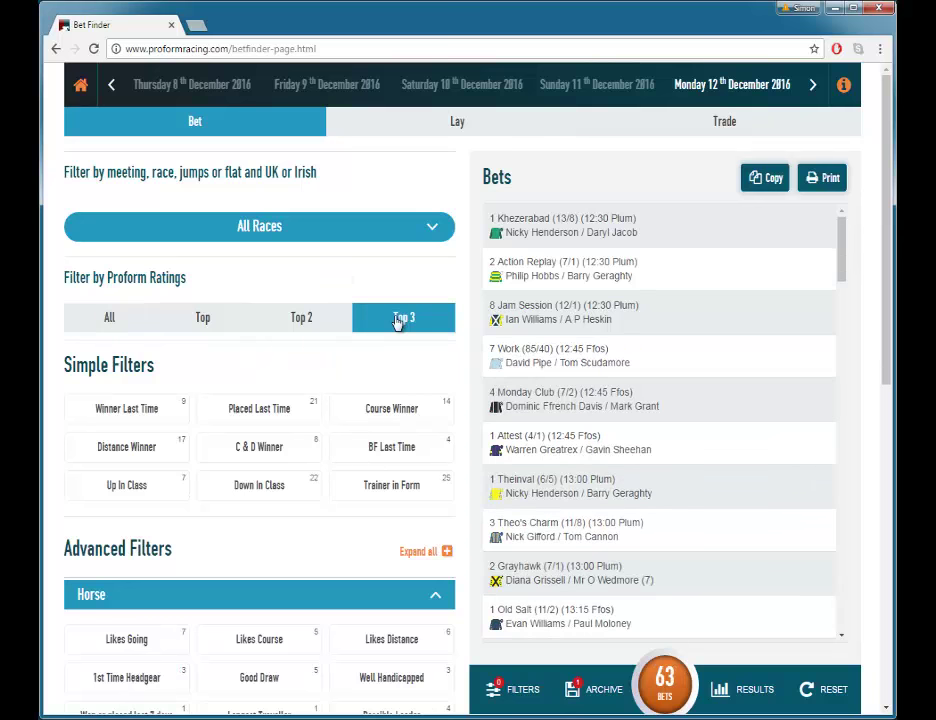
{"action": "left_click", "coordinate": [143, 418]}
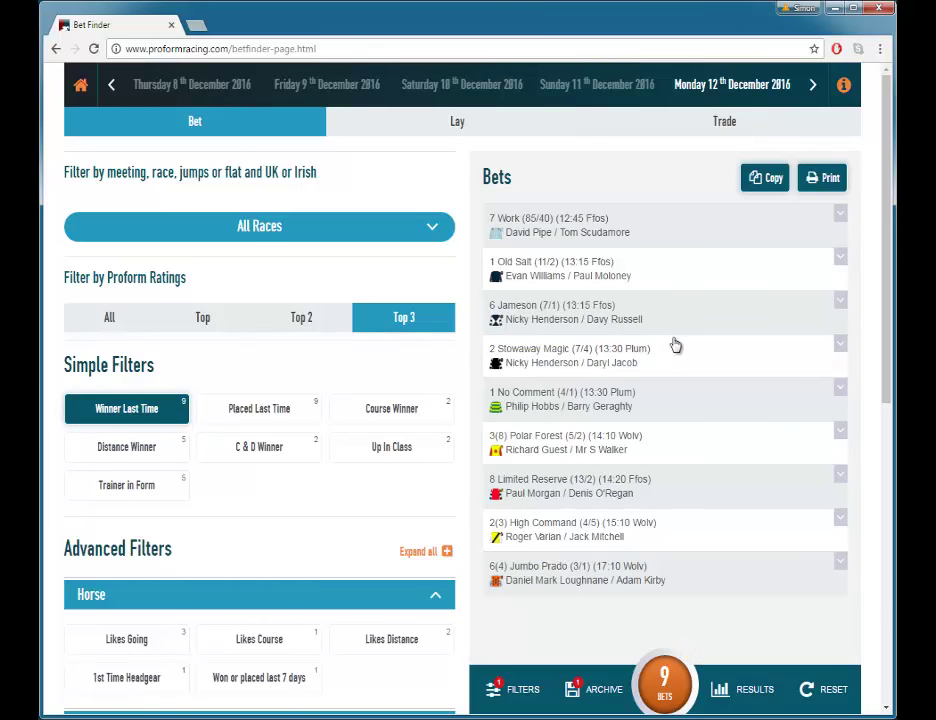
Review Sunday 11th and Saturday 10th results, then show Monday 12th's 63 Top 3 trades
{"action": "left_click", "coordinate": [587, 88]}
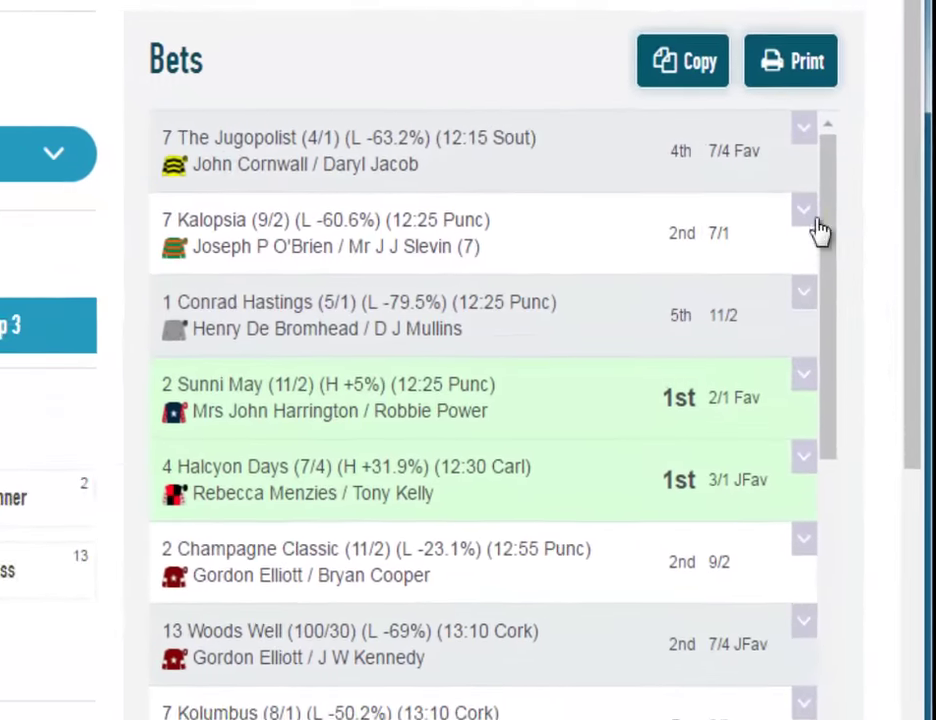
{"action": "left_click_drag", "start_coordinate": [839, 203], "coordinate": [876, 170]}
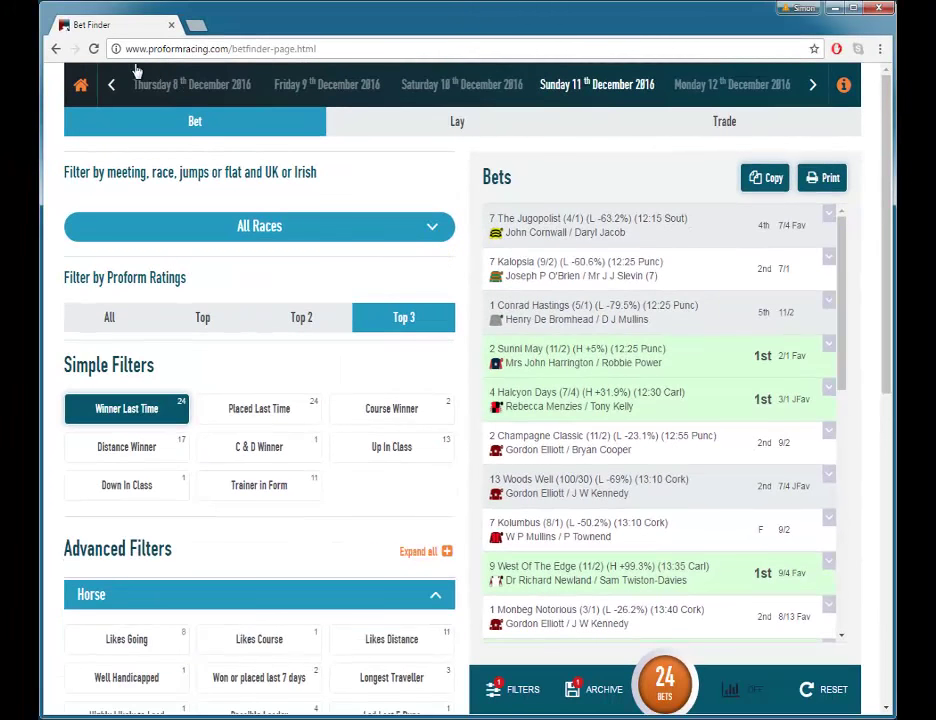
{"action": "left_click", "coordinate": [111, 89]}
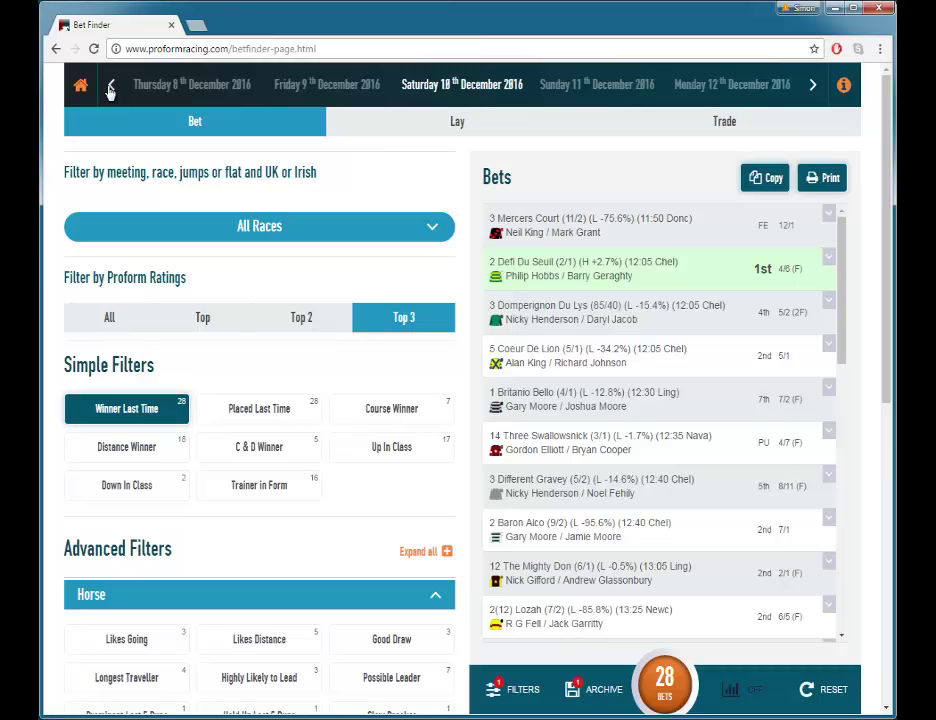
{"action": "left_click", "coordinate": [845, 251]}
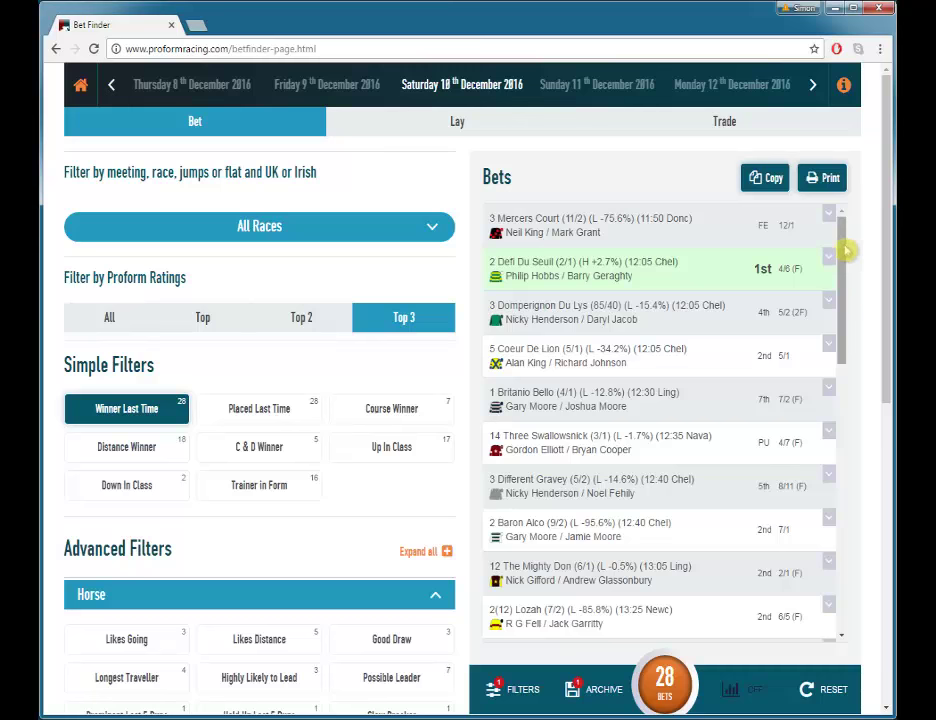
{"action": "left_click_drag", "start_coordinate": [845, 251], "coordinate": [856, 229]}
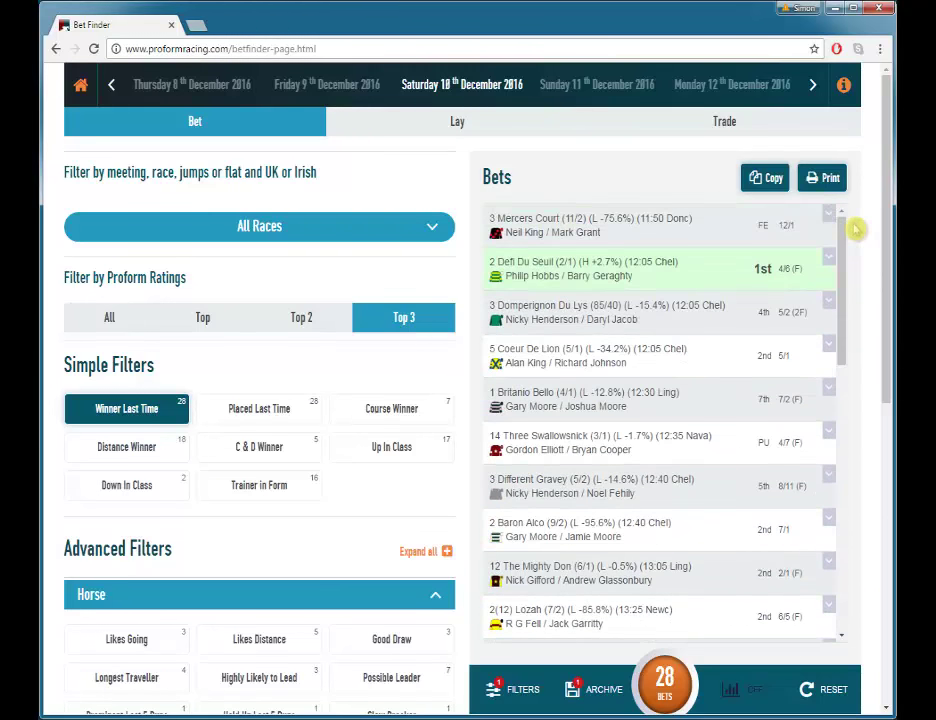
{"action": "left_click", "coordinate": [725, 85]}
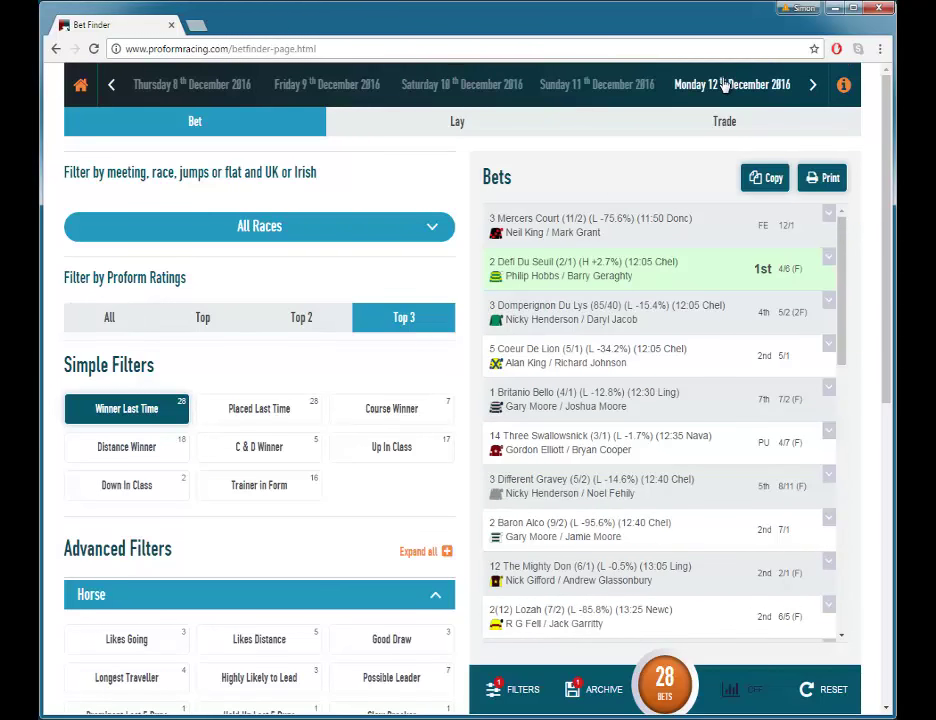
{"action": "left_click", "coordinate": [703, 128]}
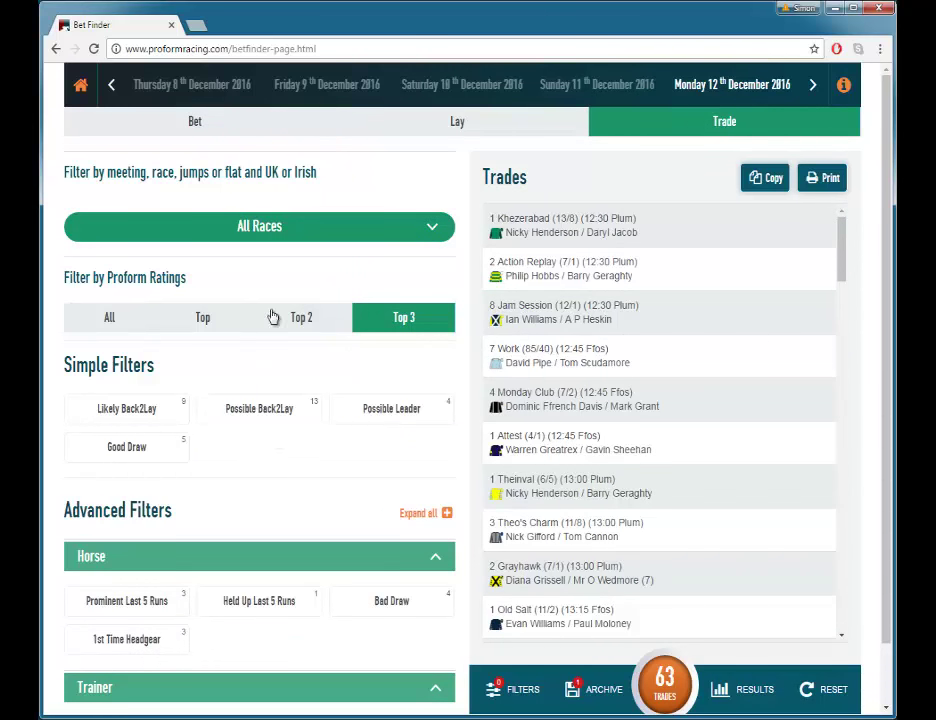
Filter trades by Likely Back2Lay and Trainer in Form, then view Sunday 11th's four results
{"action": "left_click", "coordinate": [137, 419]}
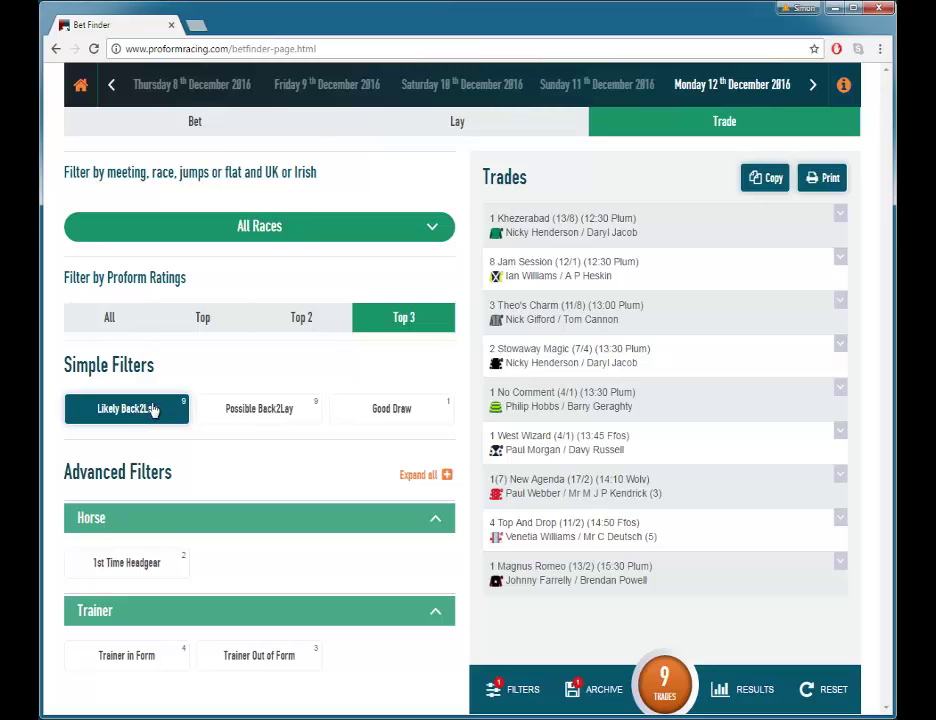
{"action": "left_click", "coordinate": [119, 659]}
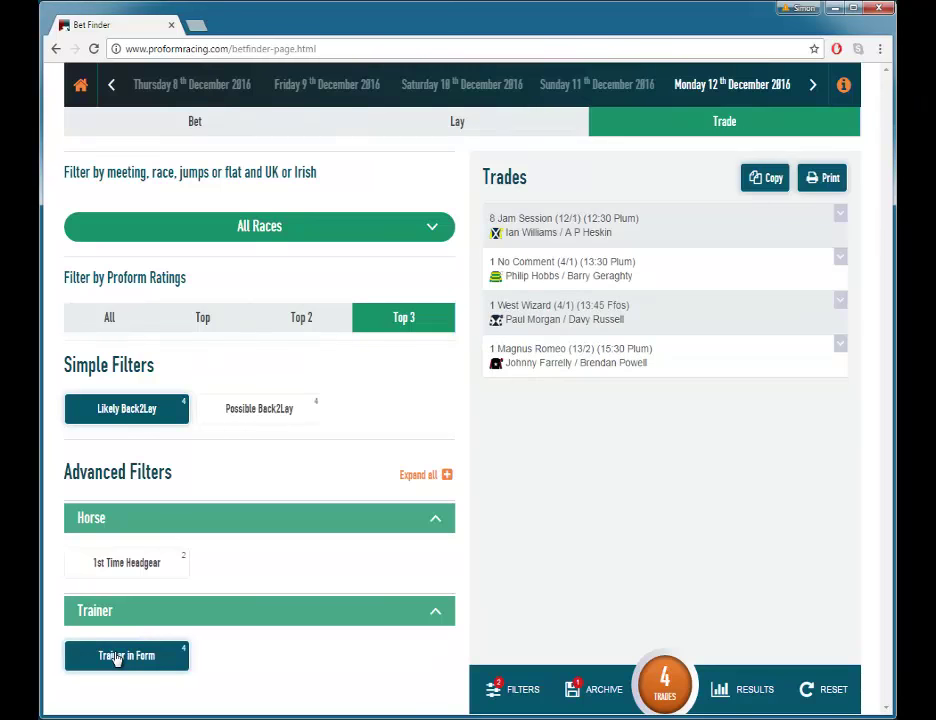
{"action": "left_click", "coordinate": [653, 229]}
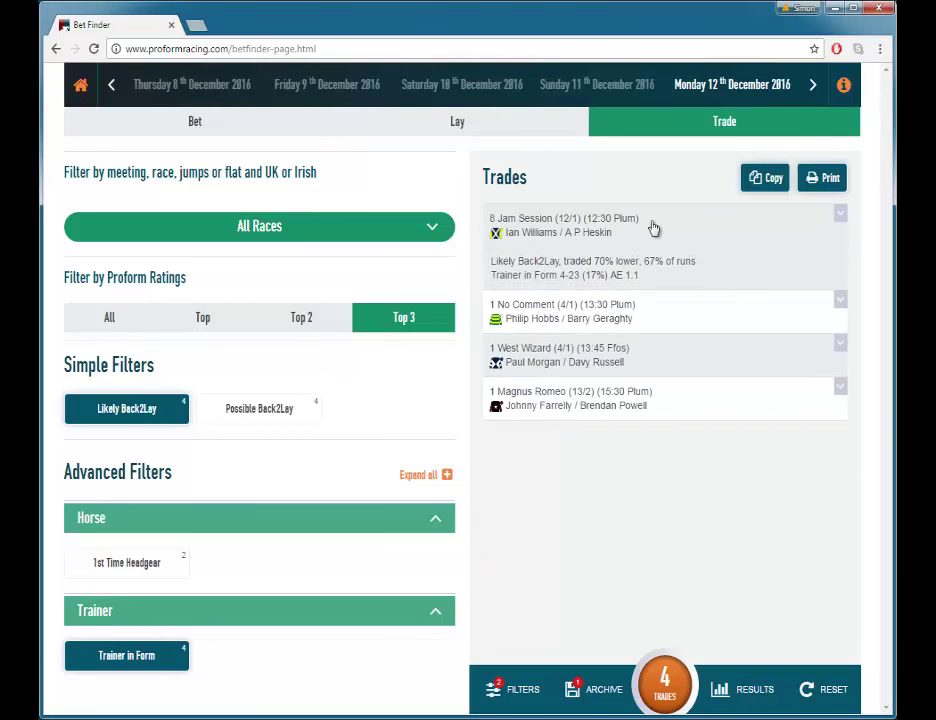
{"action": "left_click", "coordinate": [653, 229]}
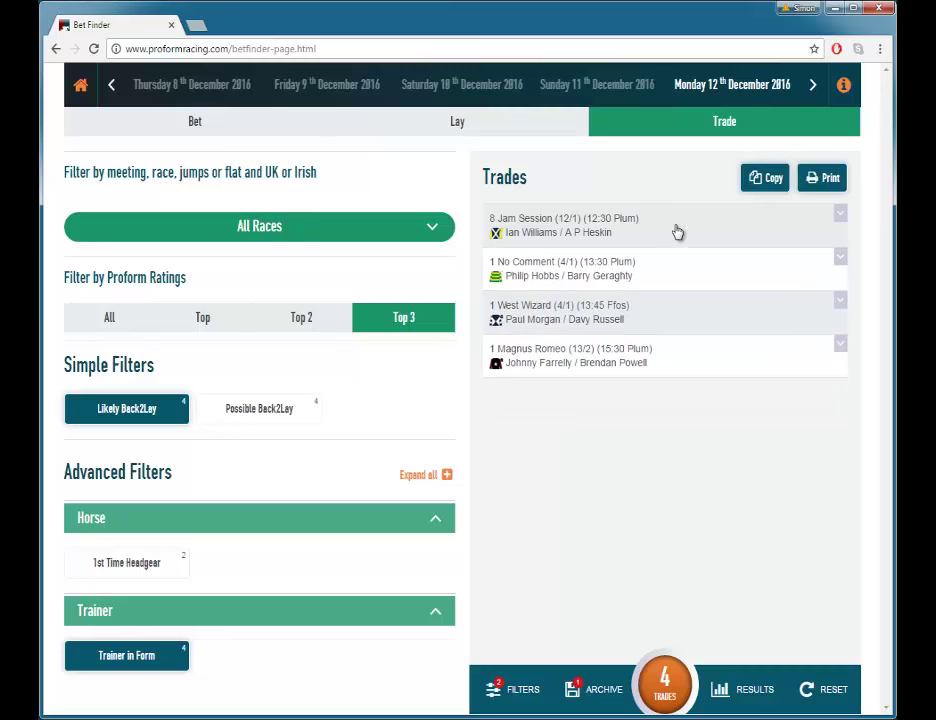
{"action": "left_click", "coordinate": [619, 85]}
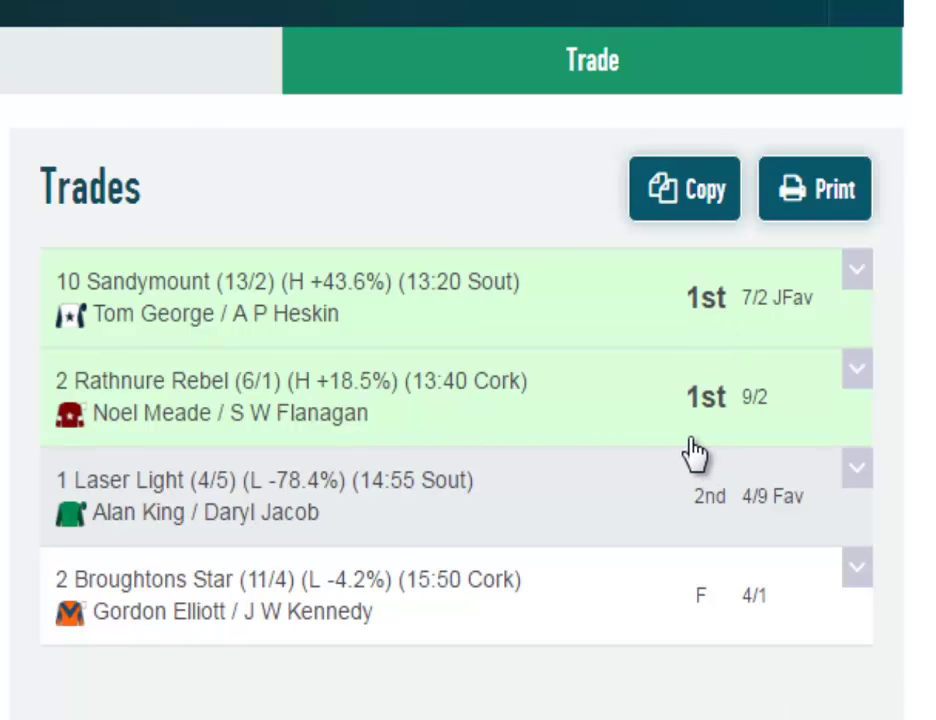
Step through Saturday 10th, Friday 9th and Thursday 8th filtered trade results
{"action": "left_click", "coordinate": [664, 664]}
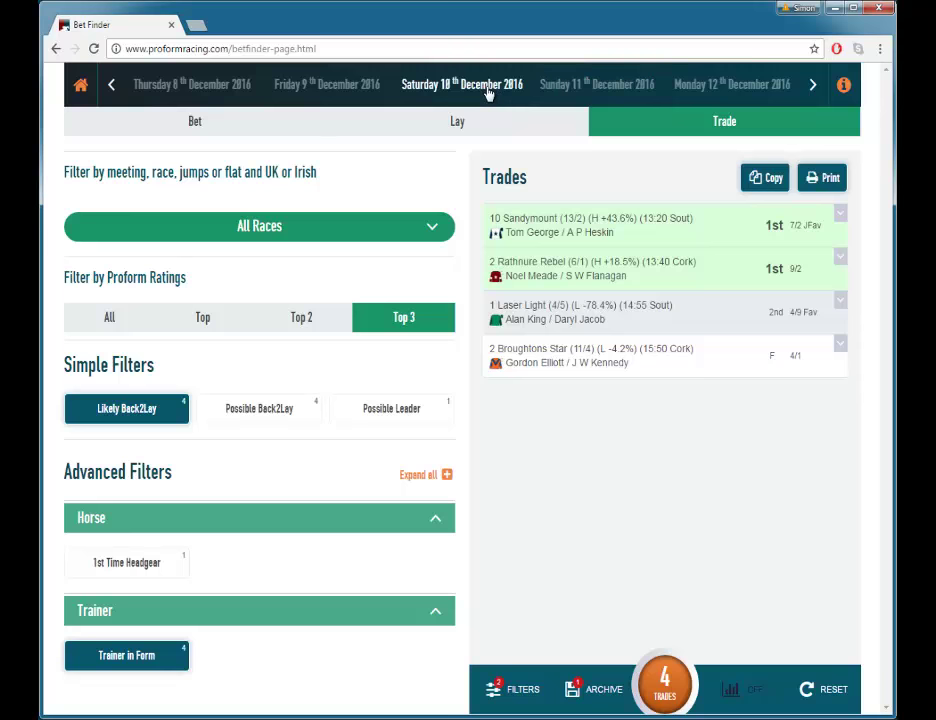
{"action": "left_click", "coordinate": [489, 88]}
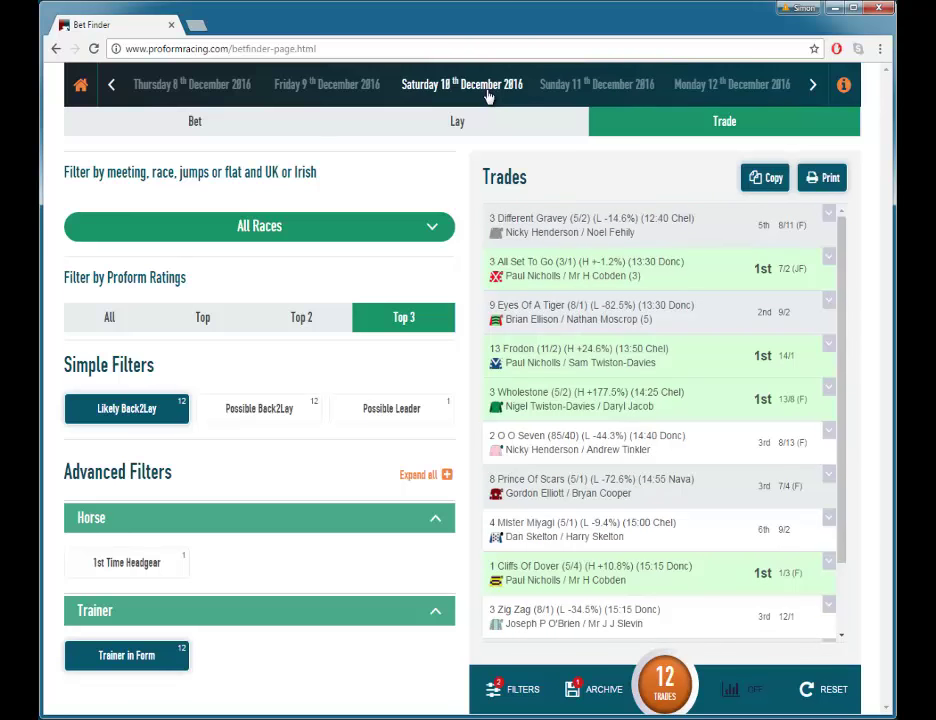
{"action": "left_click", "coordinate": [320, 88]}
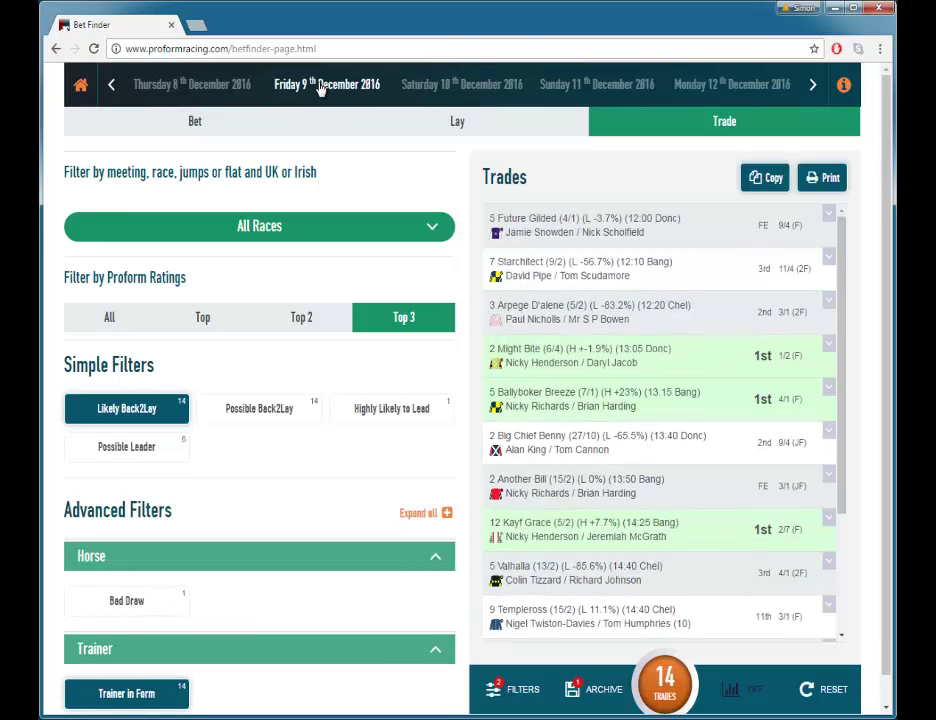
{"action": "left_click", "coordinate": [196, 86]}
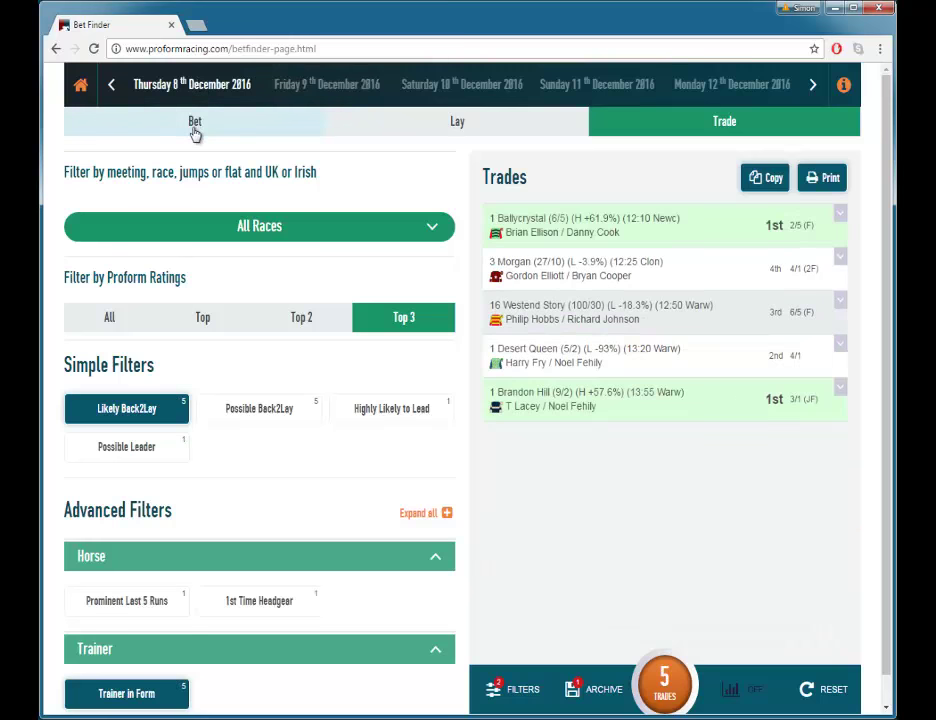
Show Monday 12th's Bet selections with All Proform ratings, listing 191 bets
{"action": "left_click", "coordinate": [194, 124]}
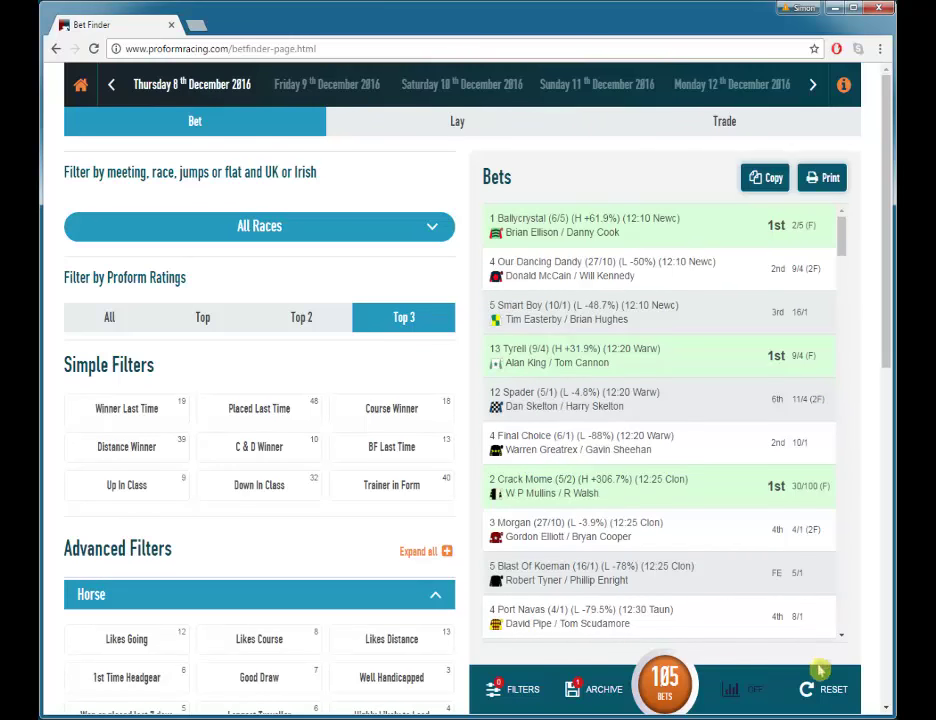
{"action": "left_click", "coordinate": [123, 326]}
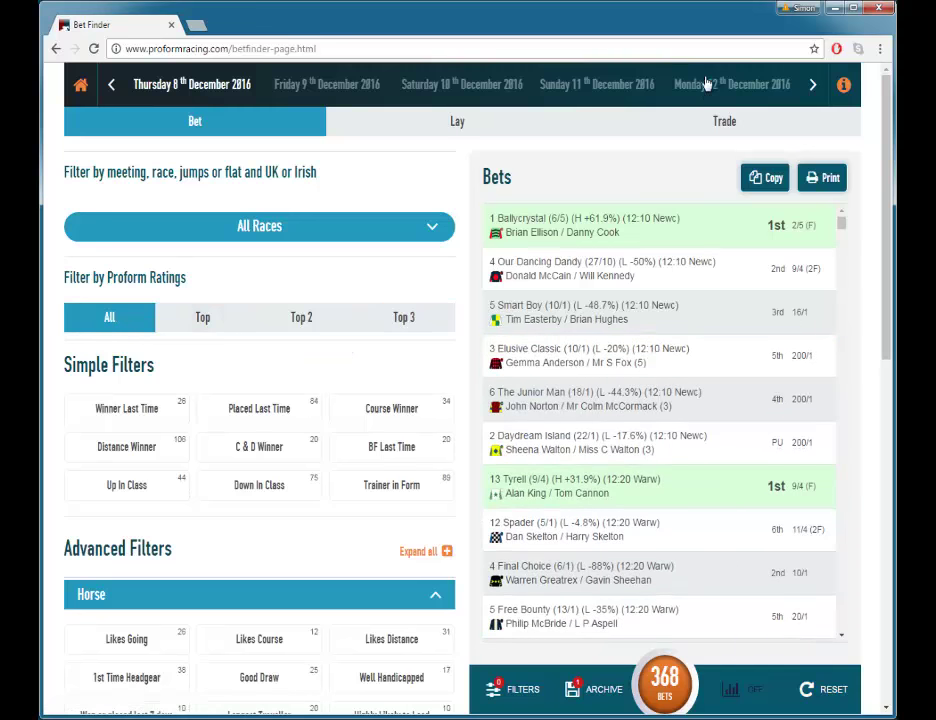
{"action": "left_click", "coordinate": [752, 88]}
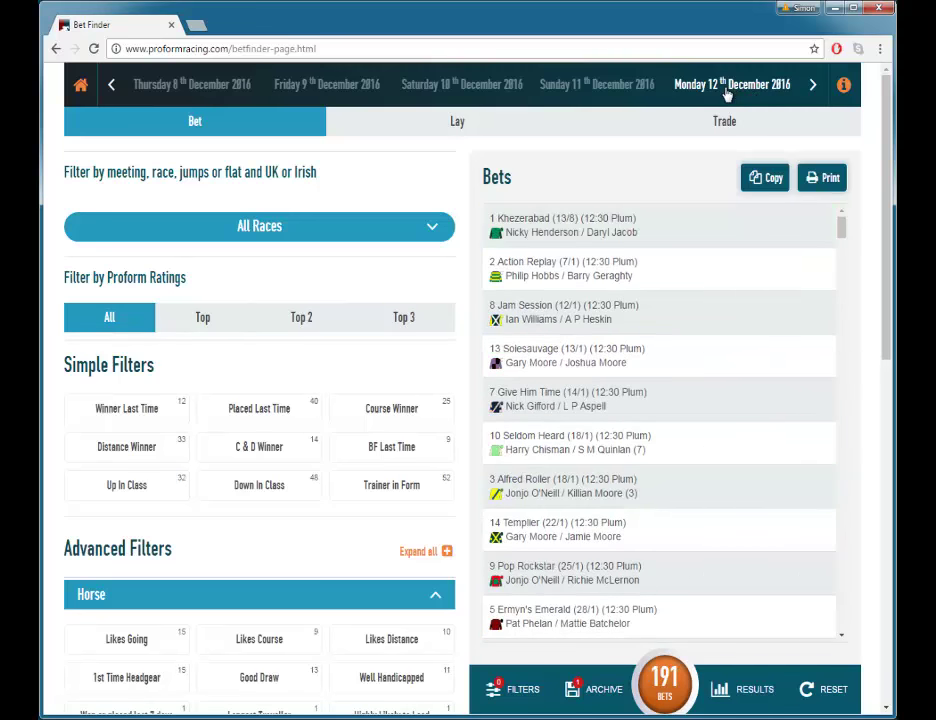